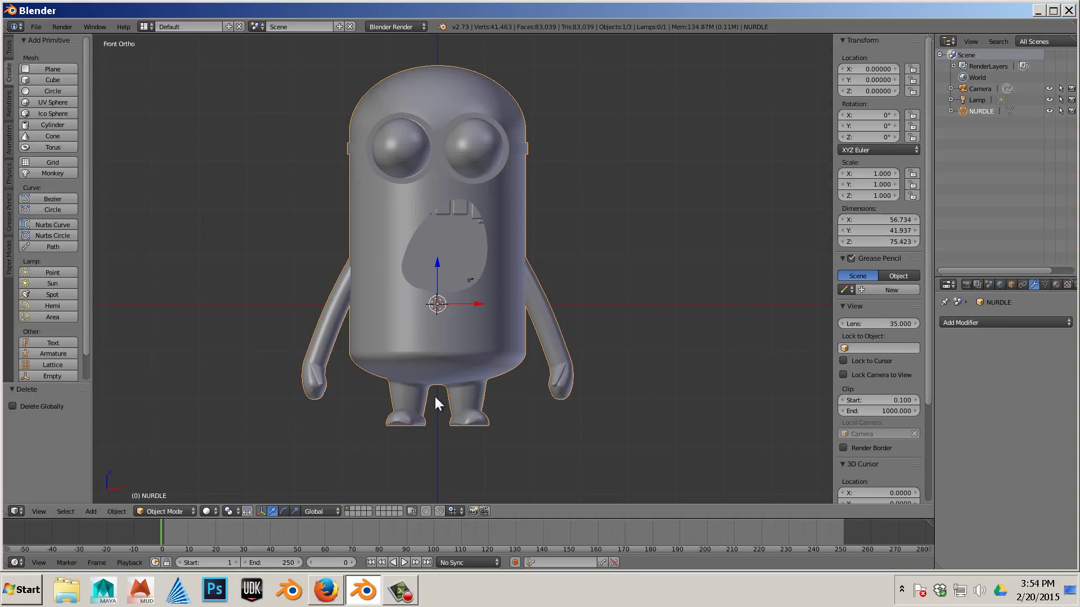
Add a cube at the origin and scale it up uniformly to about 27.
scroll(438, 396, down, 2)
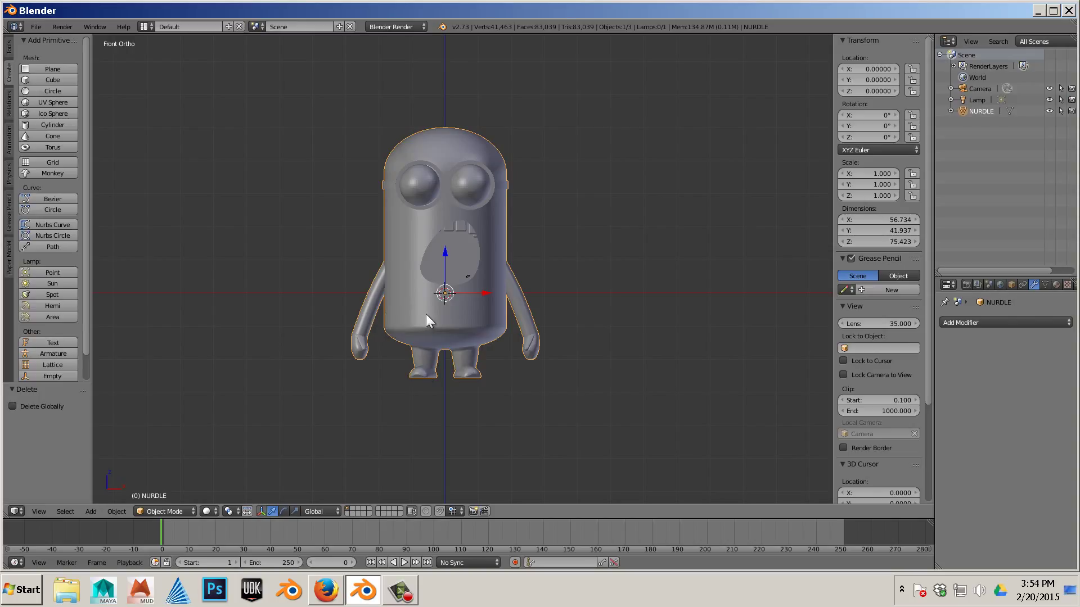
shift+middle_drag(335, 300, 334, 353)
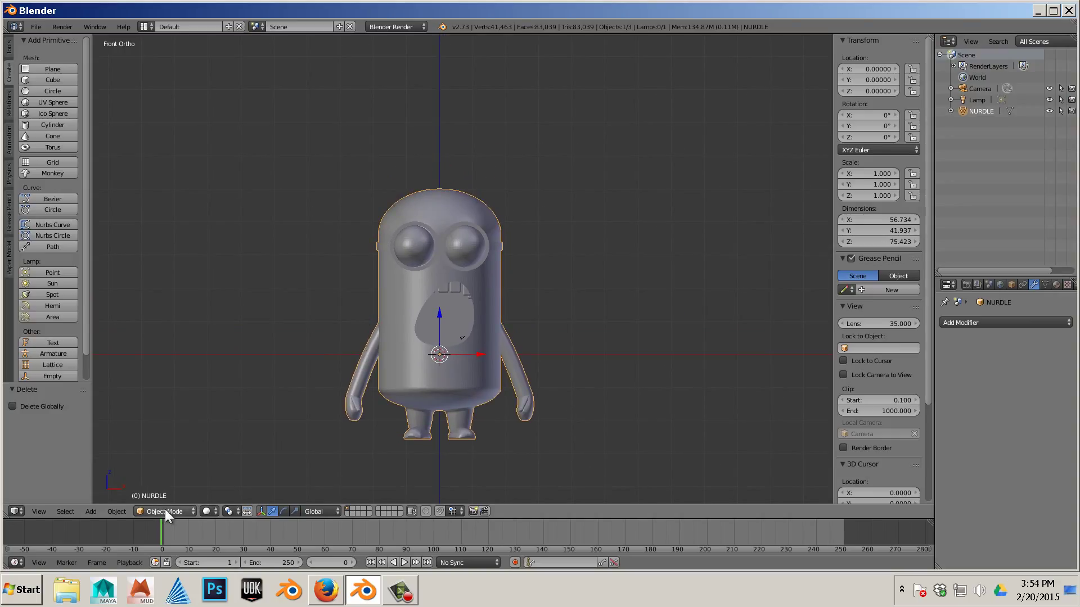
click(49, 80)
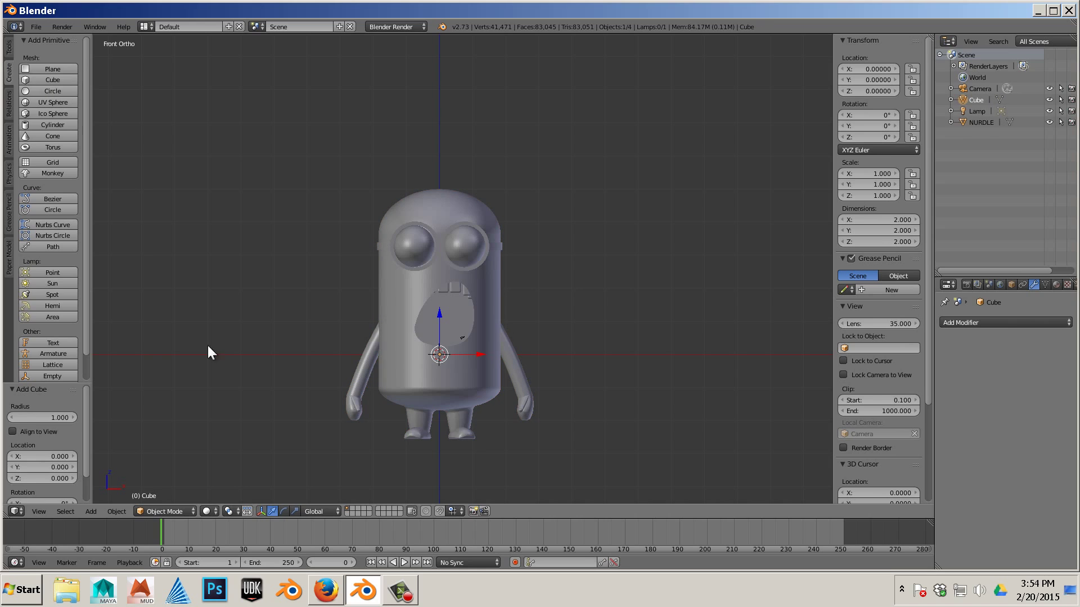
key(r)
key(s)
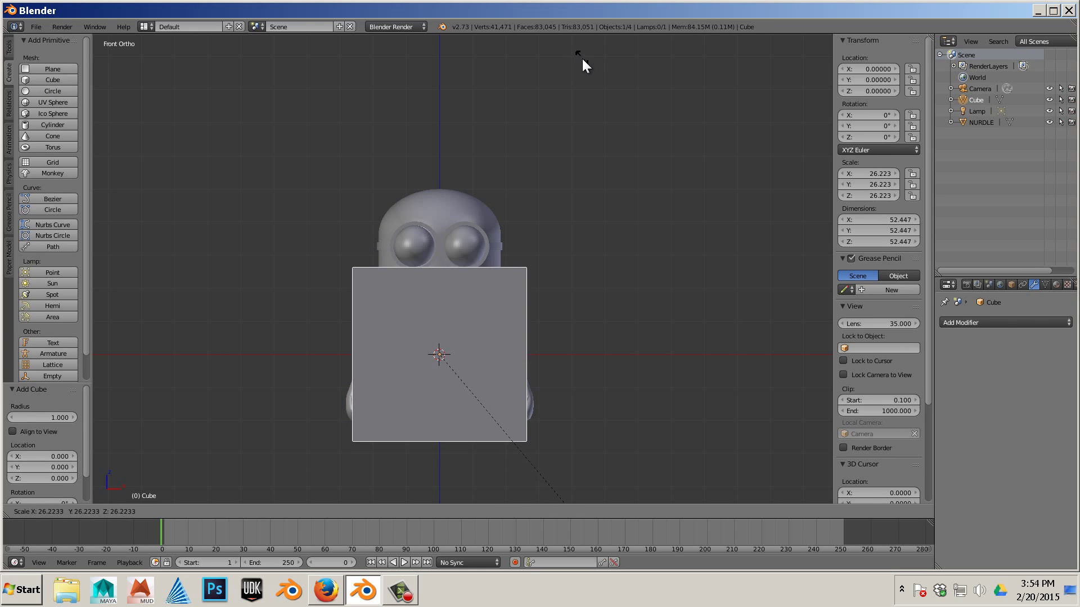
click(583, 60)
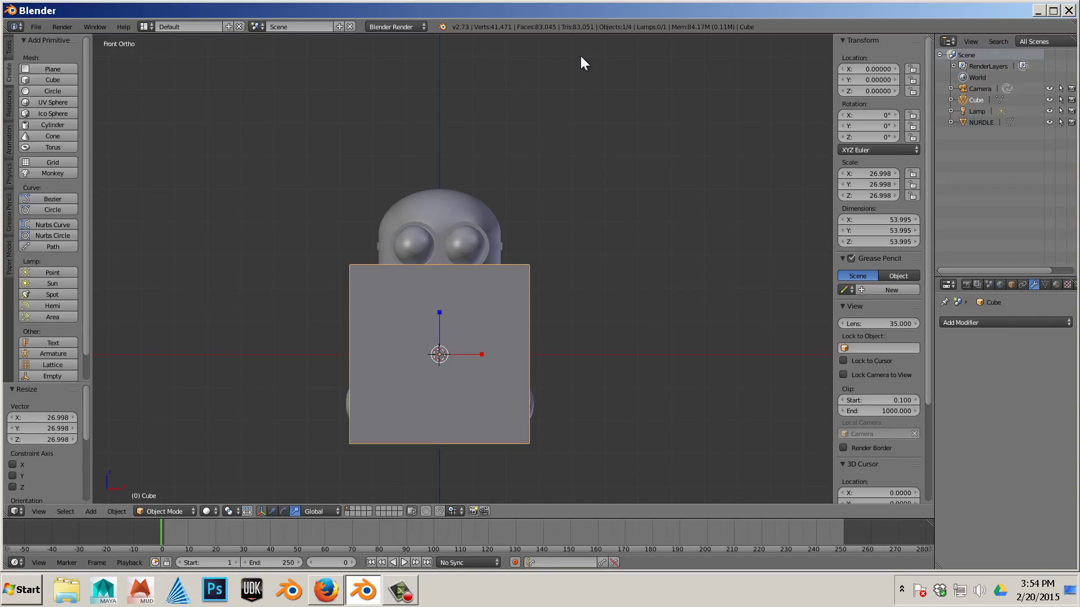
In wireframe display, raise the cube along Z to about 59.68 so its underside crosses the figure's eyes.
key(w)
drag(440, 311, 453, 112)
key(z)
scroll(479, 220, up, 3)
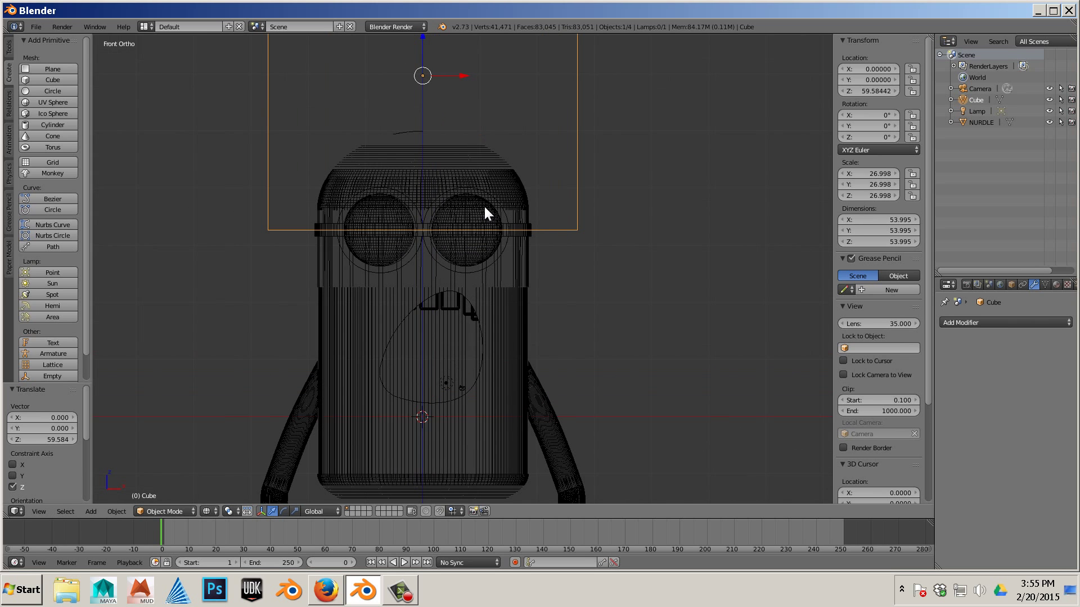
shift+middle_drag(440, 159, 437, 175)
scroll(438, 174, up, 3)
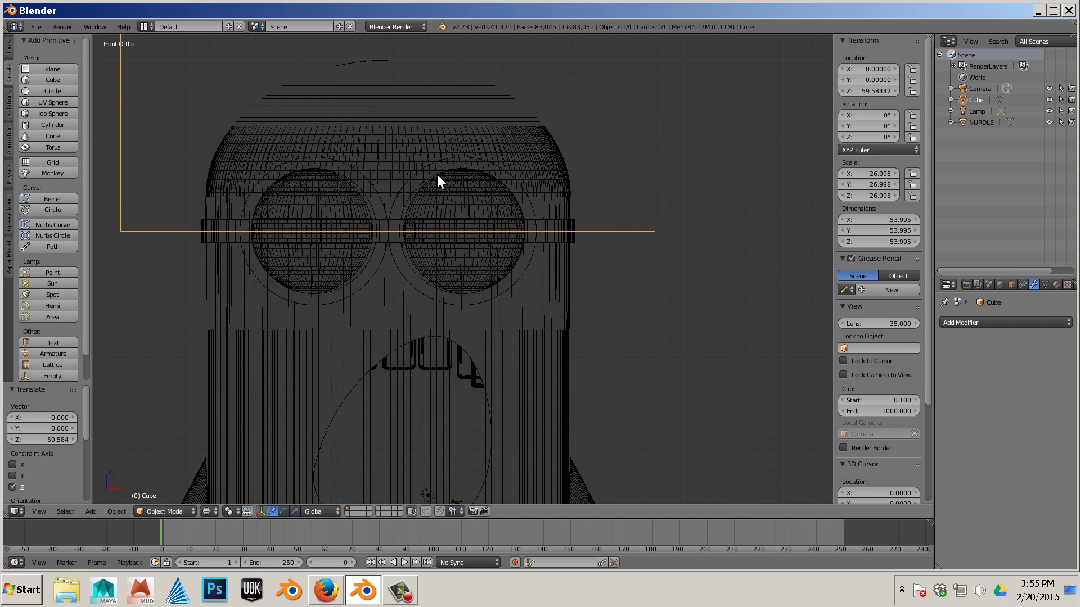
scroll(569, 232, down, 3)
scroll(438, 132, down, 1)
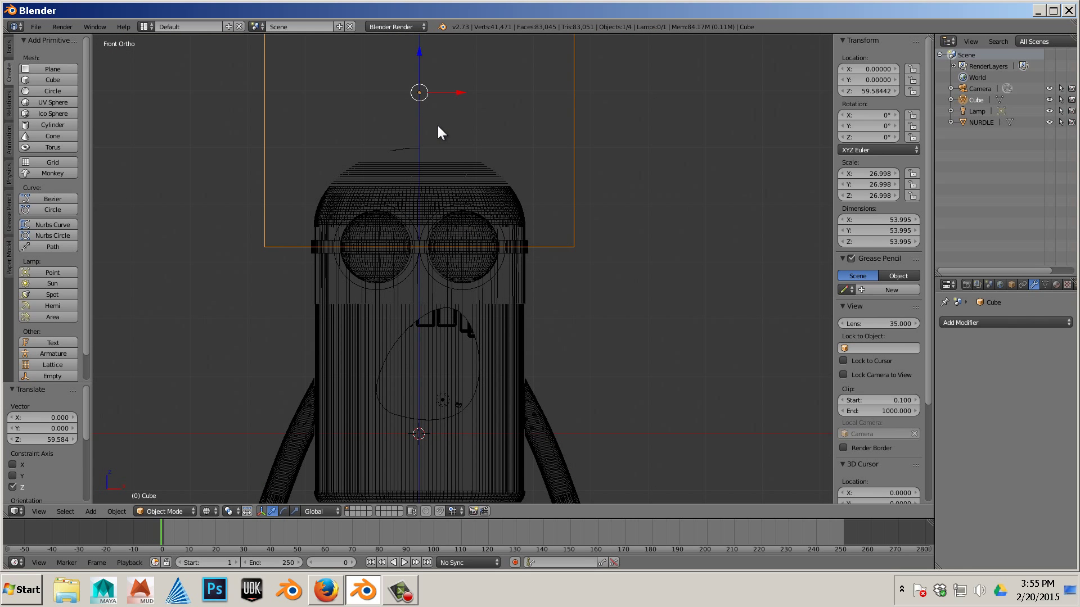
mouse_move(418, 48)
mouse_down()
mouse_move(419, 39)
mouse_move(420, 48)
mouse_up()
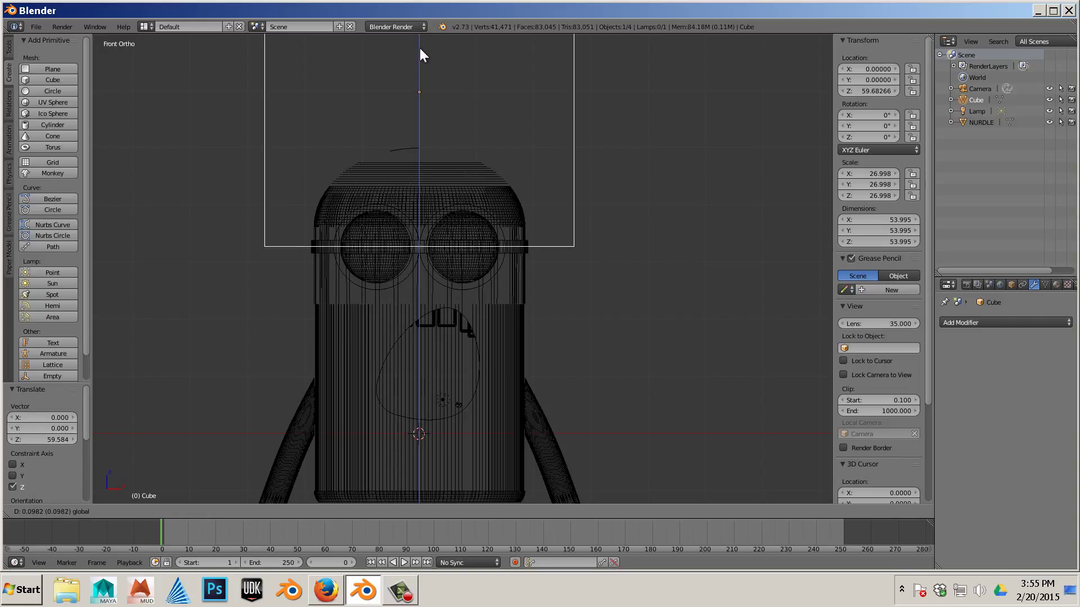
drag(420, 48, 419, 48)
Widen the cube beyond the figure's arms by scaling it to about 41.3 in X and 42.03 in Y.
scroll(567, 278, down, 4)
middle_drag(615, 308, 519, 323)
scroll(537, 295, up, 2)
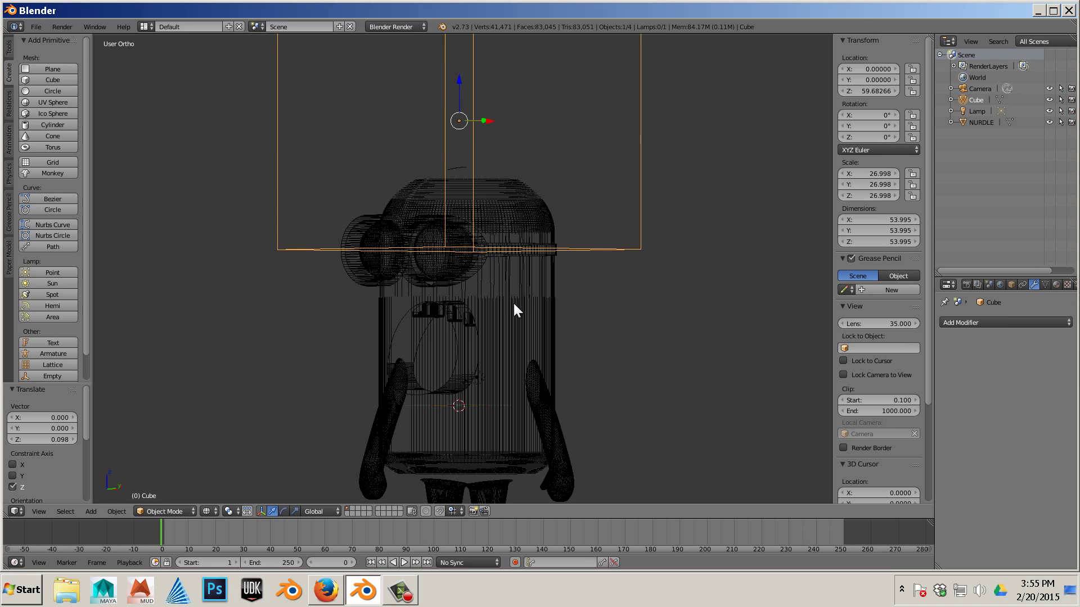
key(KP_7)
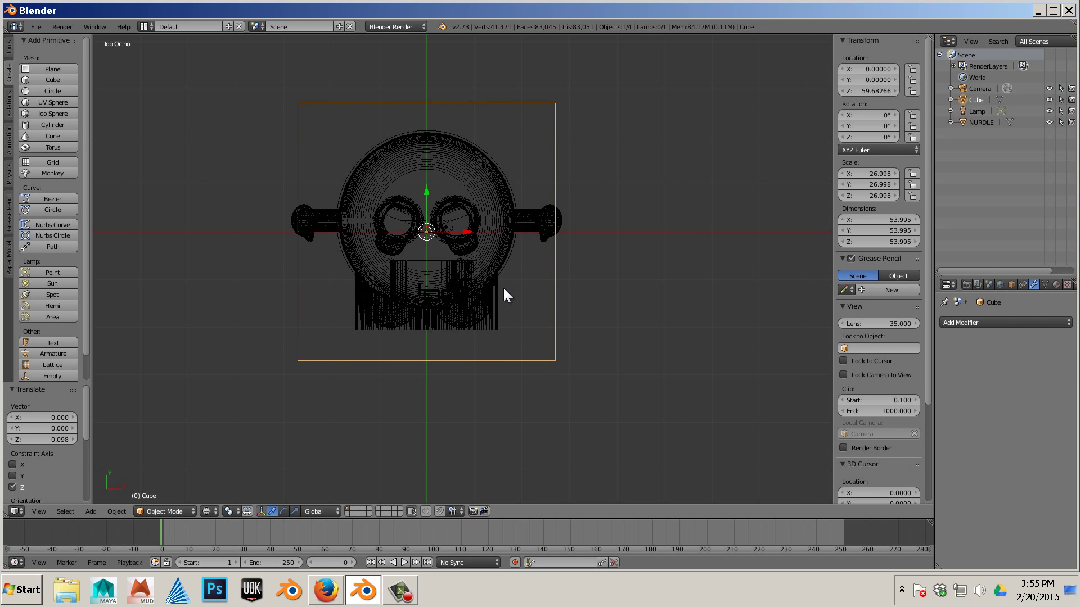
key(ctrl+alt+s)
drag(469, 228, 491, 228)
drag(428, 190, 425, 169)
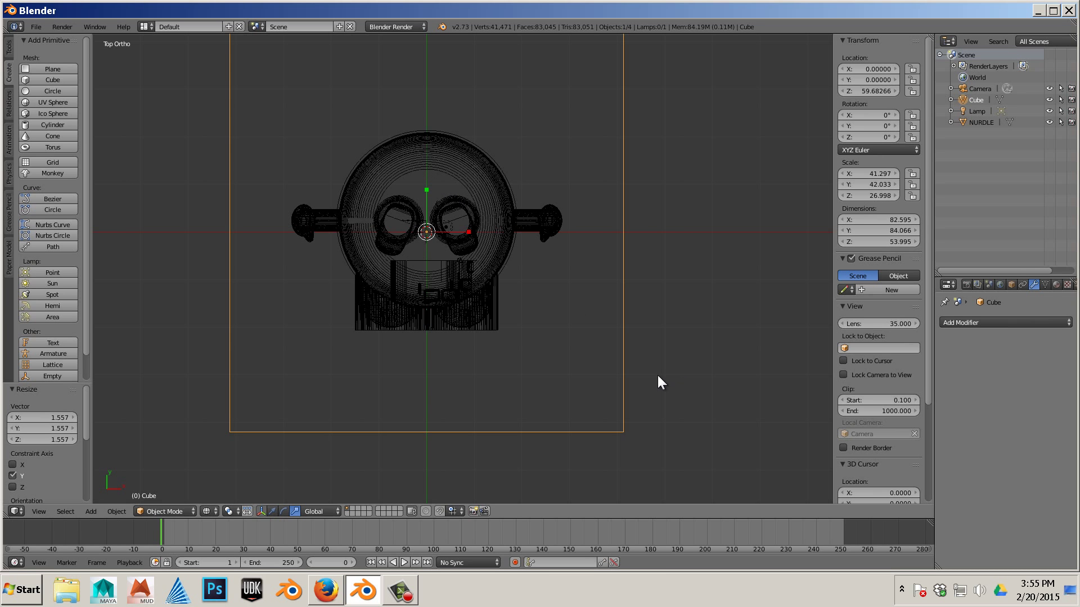
middle_drag(683, 387, 673, 273)
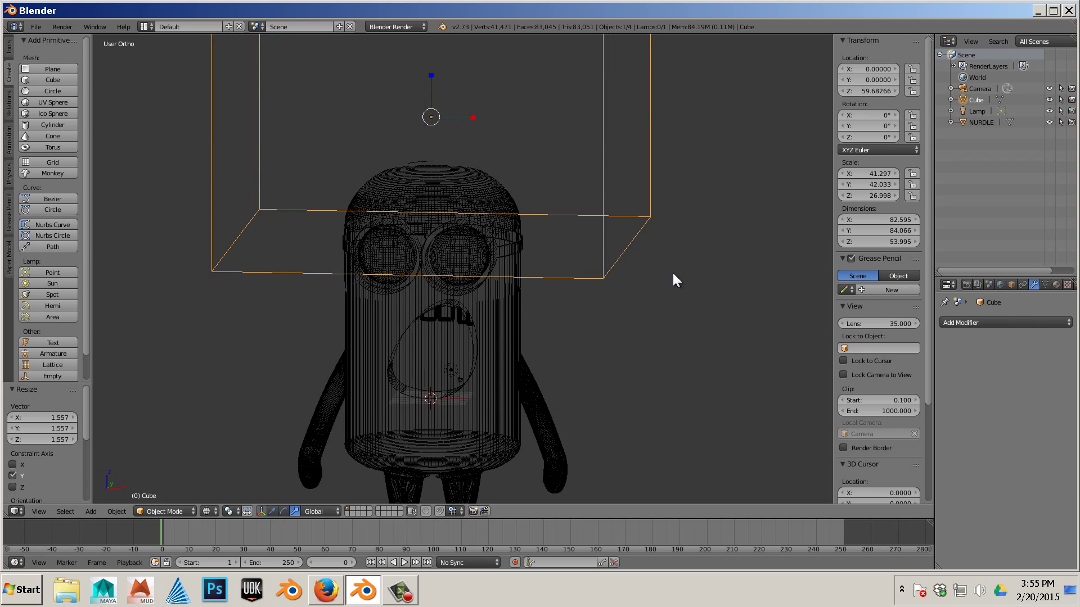
key(KP_1)
scroll(603, 280, down, 3)
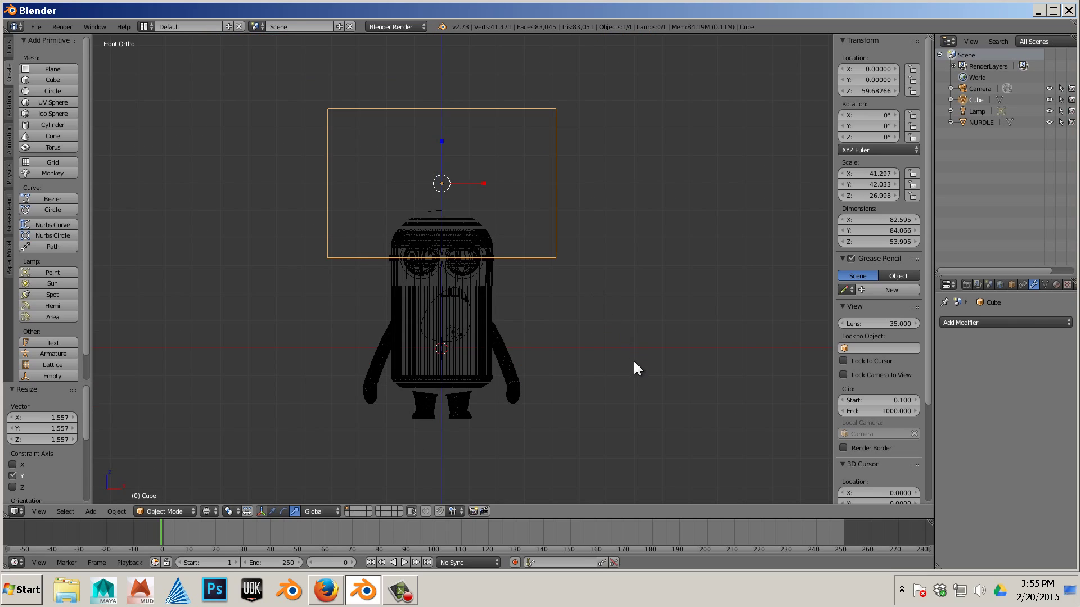
middle_drag(634, 367, 605, 345)
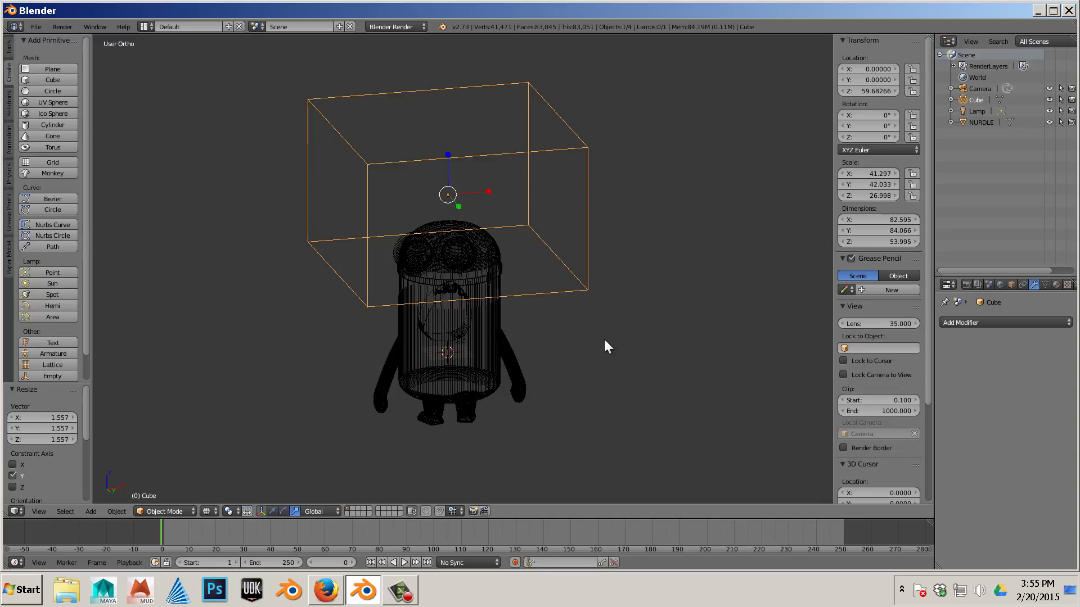
Open the cube in Edit Mode with nothing selected and show the viewport in solid shading.
key(Tab)
key(a)
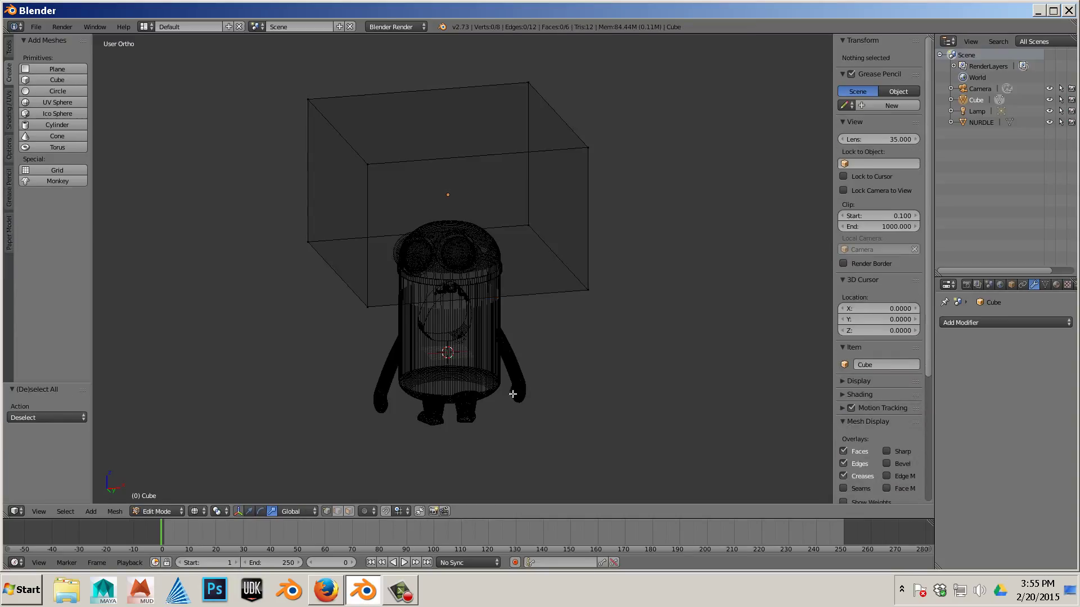
key(z)
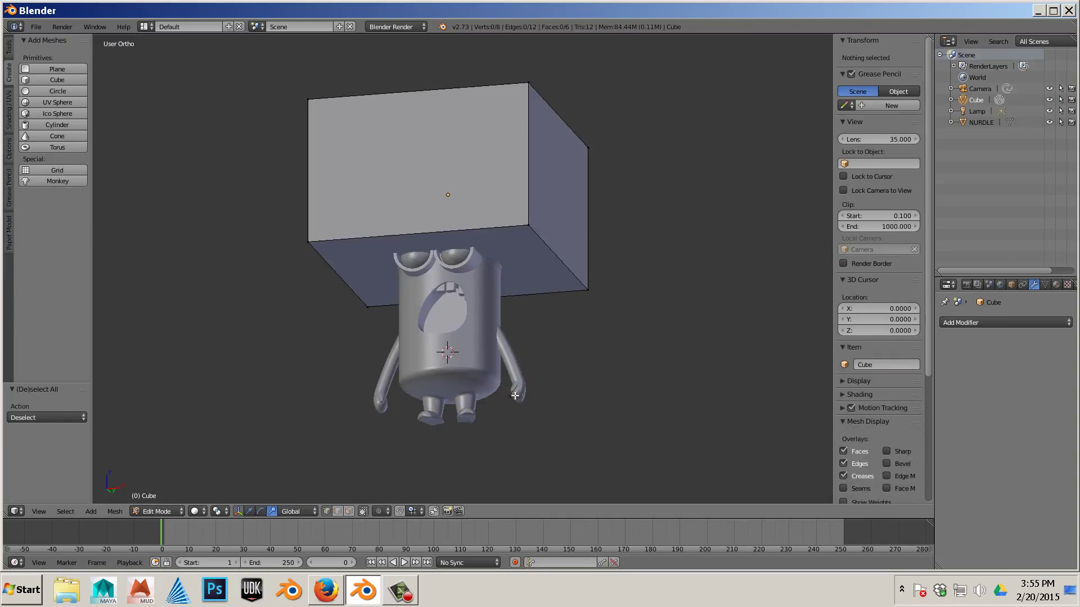
scroll(540, 277, up, 1)
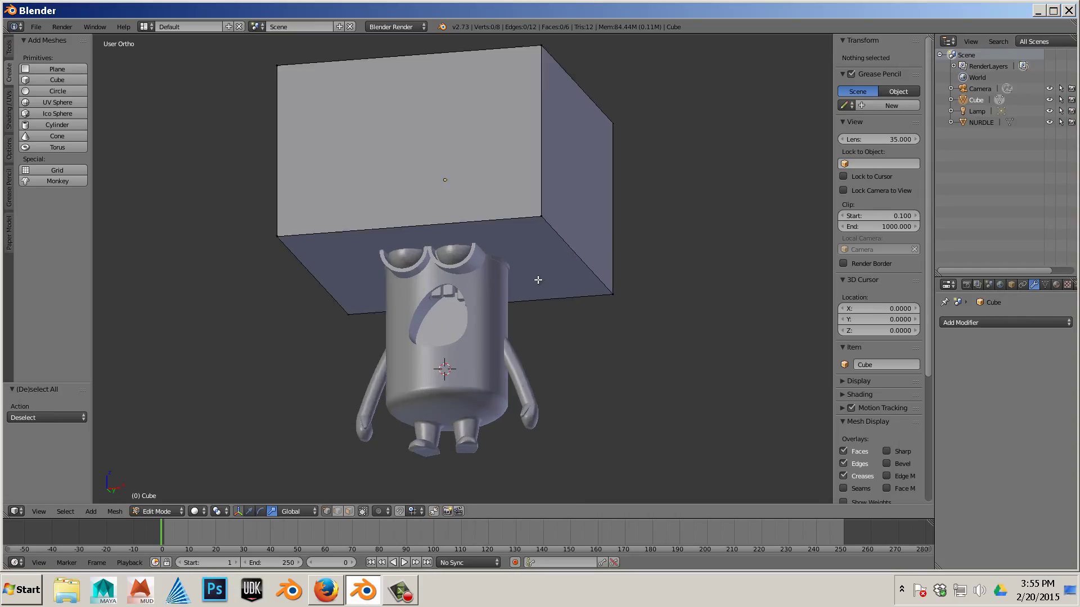
key(z)
key(z)
key(z)
key(z)
key(z)
key(z)
key(z)
key(z)
Return the cube to Object Mode and reopen it in Edit Mode.
key(Tab)
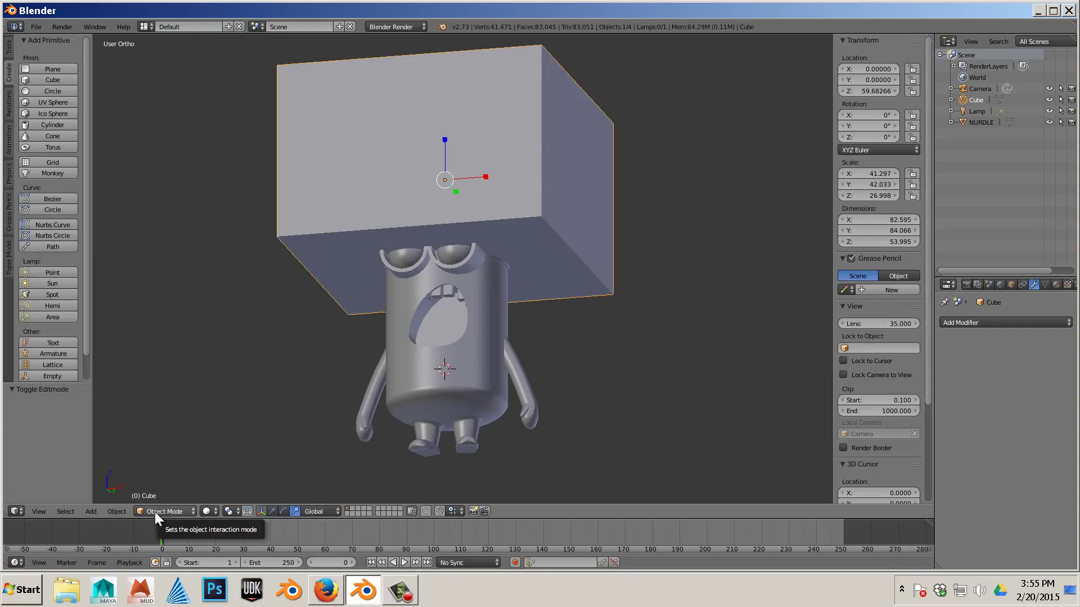
click(170, 510)
click(173, 482)
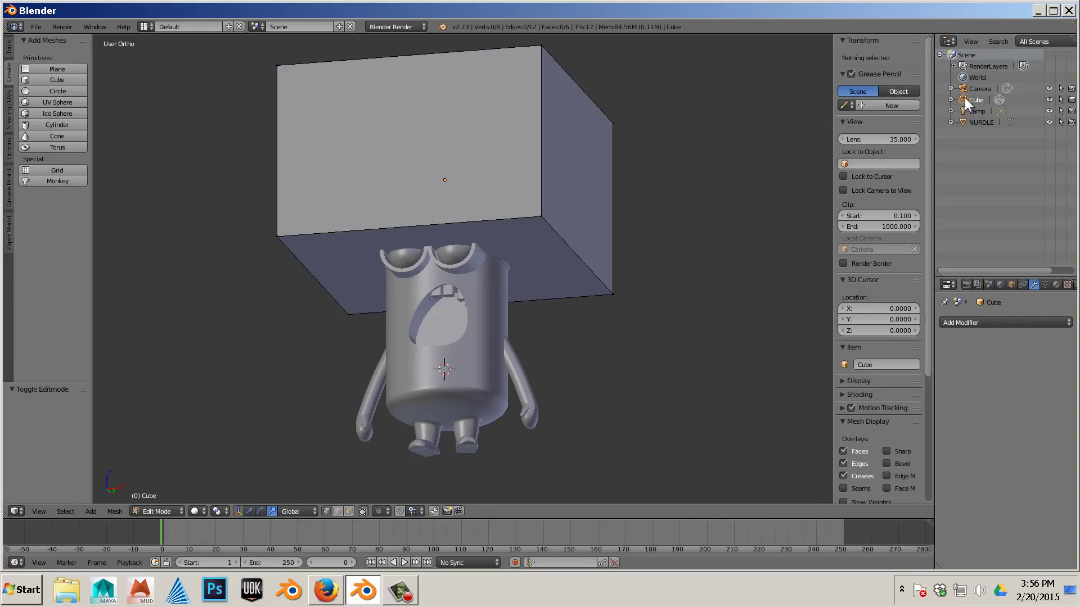
Select the NURDLE figure, switch it into Edit Mode and return it to Object Mode.
click(973, 122)
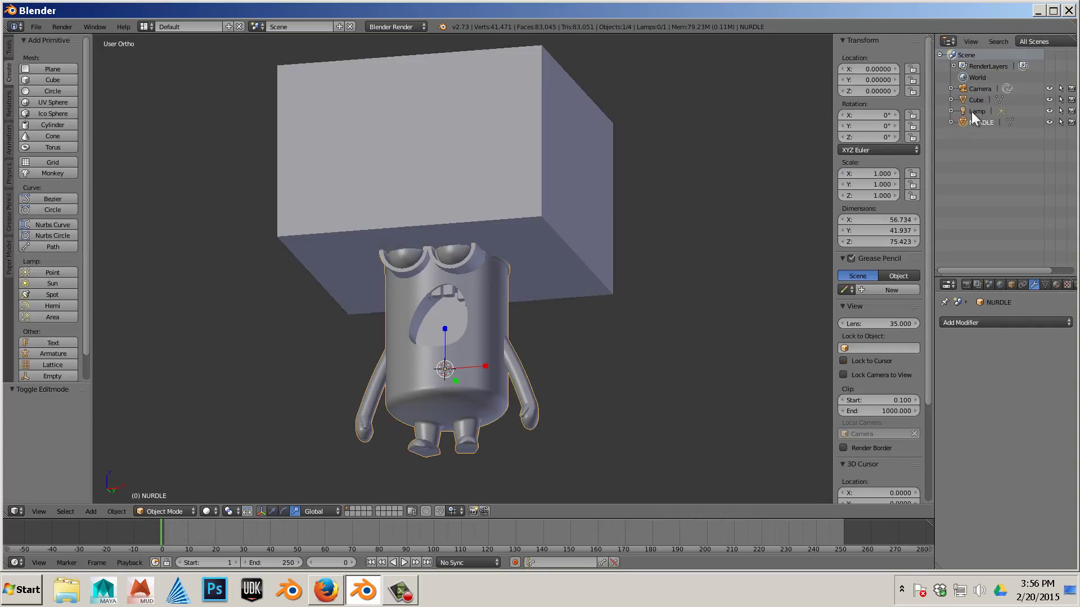
click(970, 111)
click(969, 100)
click(970, 120)
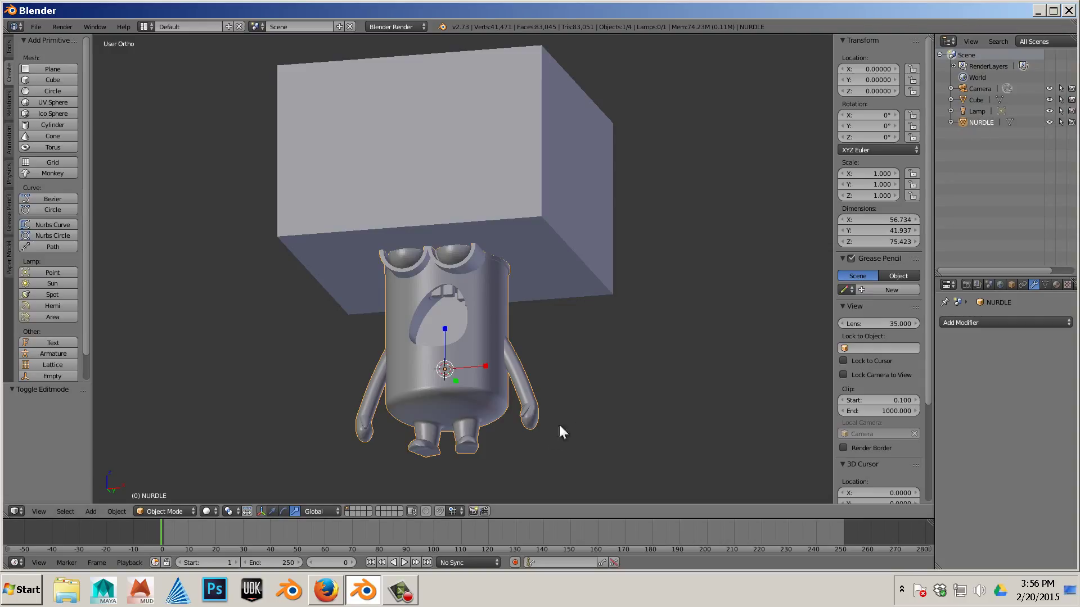
click(164, 510)
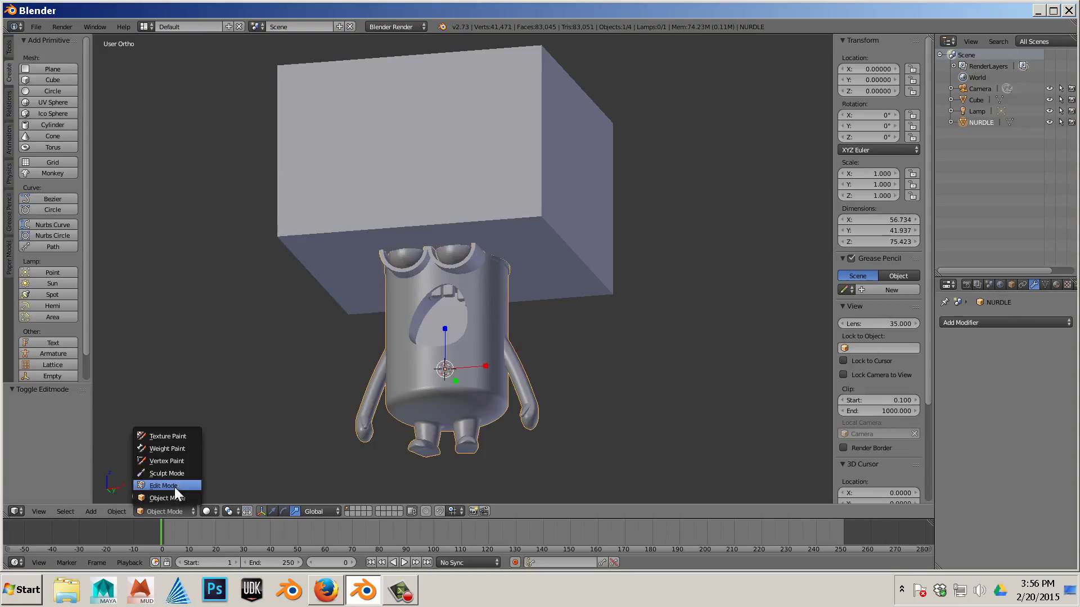
click(174, 486)
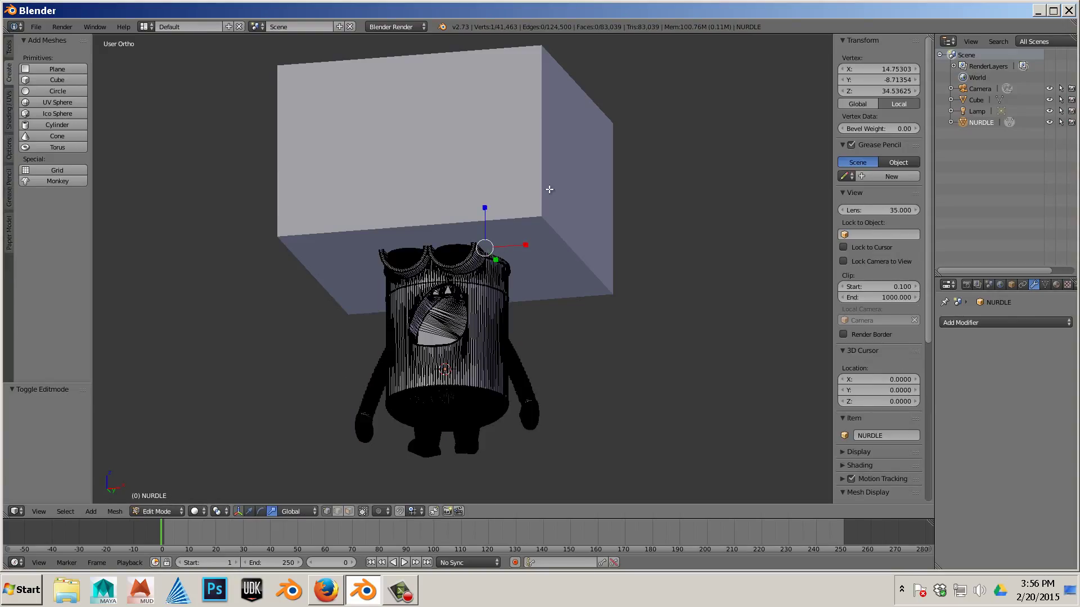
click(158, 512)
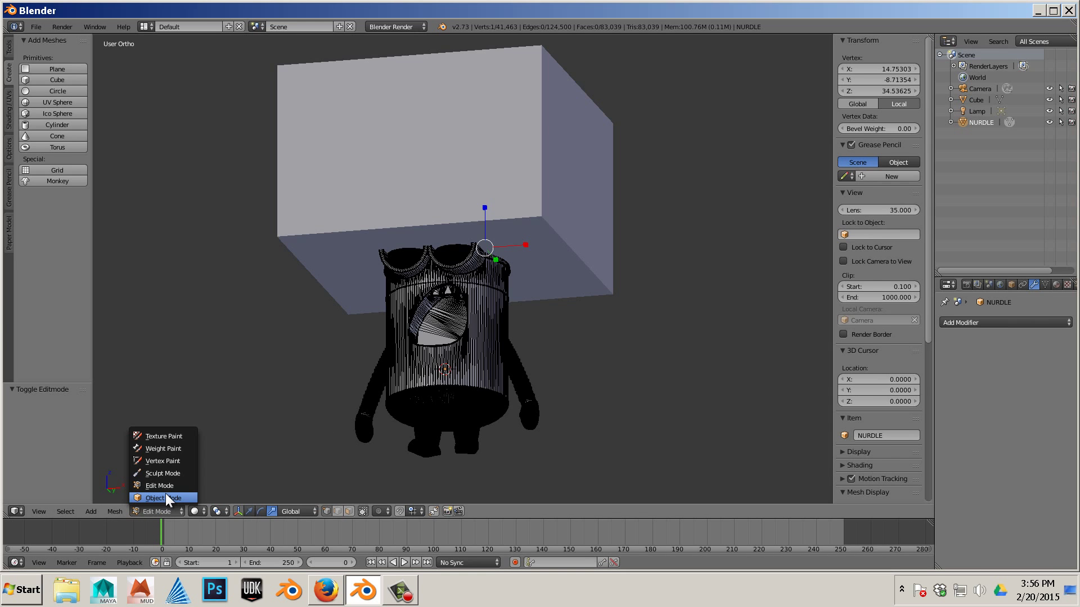
click(165, 497)
Select the cube, enter Edit Mode with face selection and select its bottom face.
middle_drag(226, 367, 325, 278)
right_click(330, 297)
key(Tab)
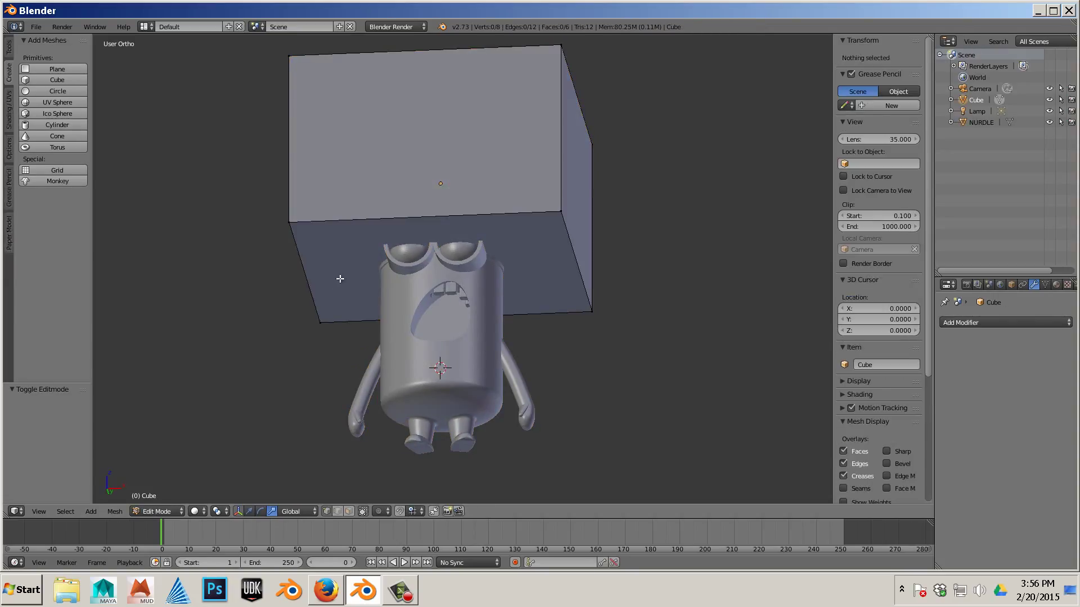
key(Tab)
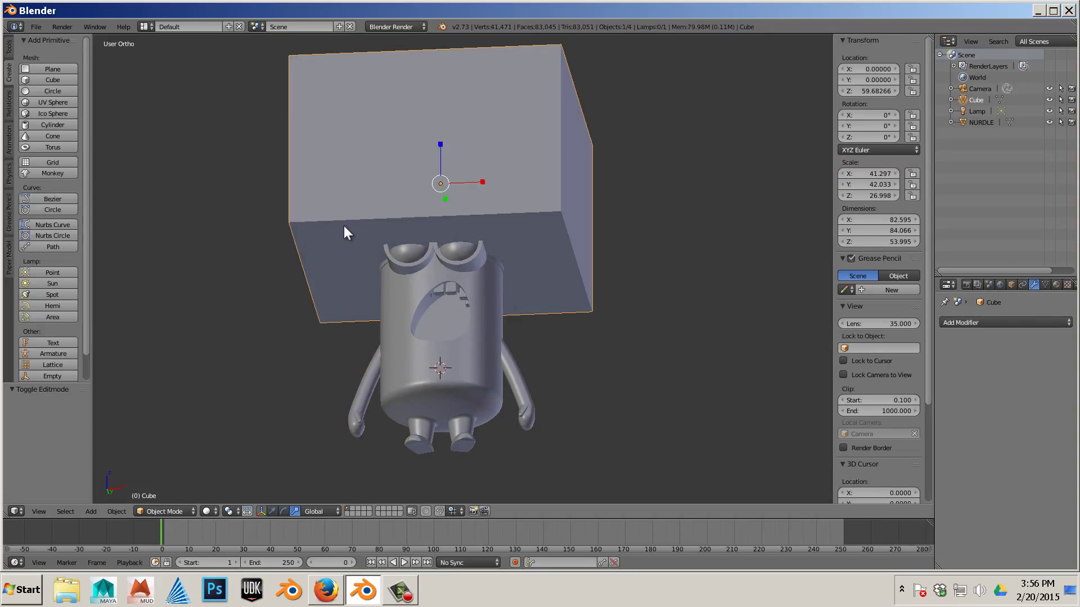
key(Tab)
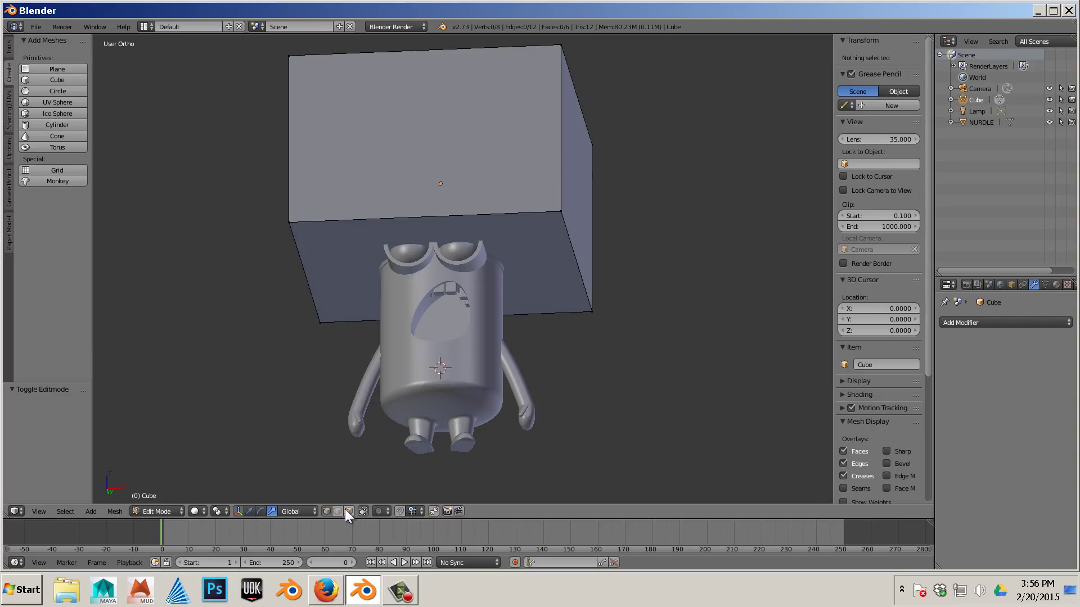
right_click(559, 284)
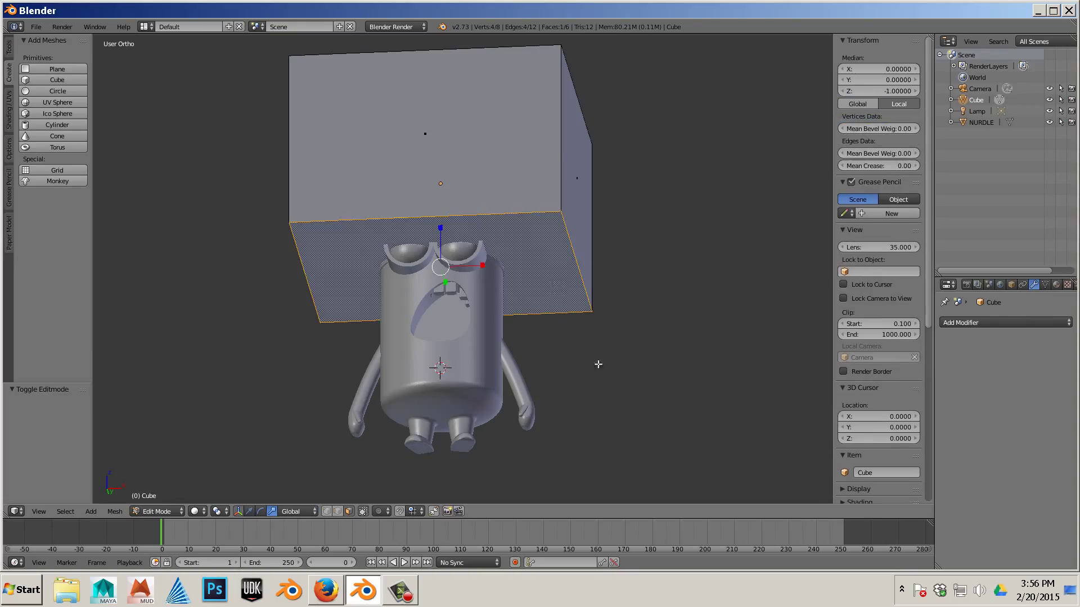
middle_drag(597, 363, 612, 388)
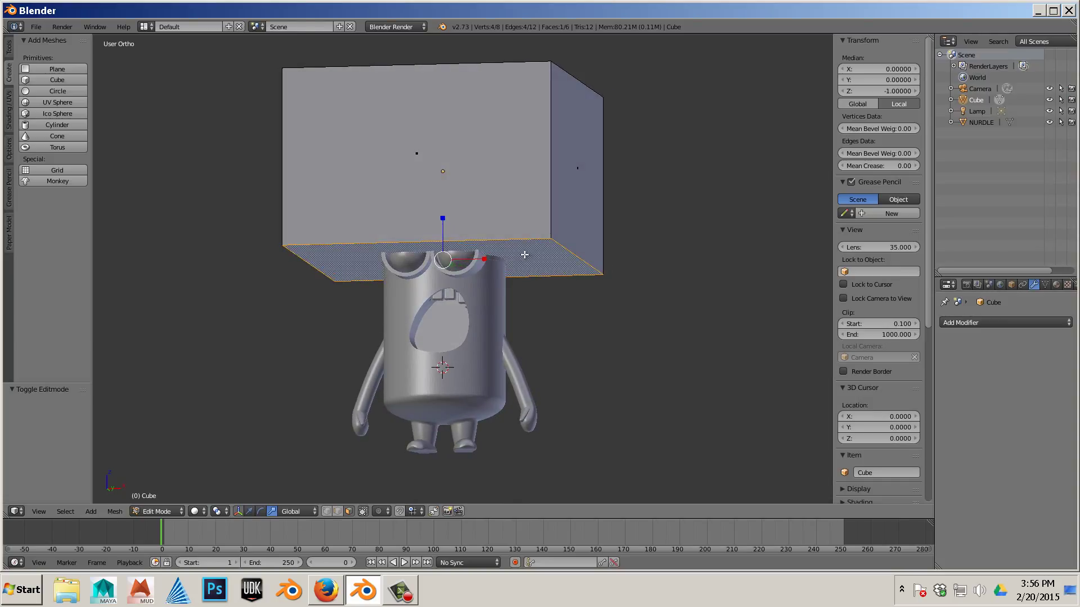
Duplicate the cube's bottom face in place and separate the copy into its own object.
key(e)
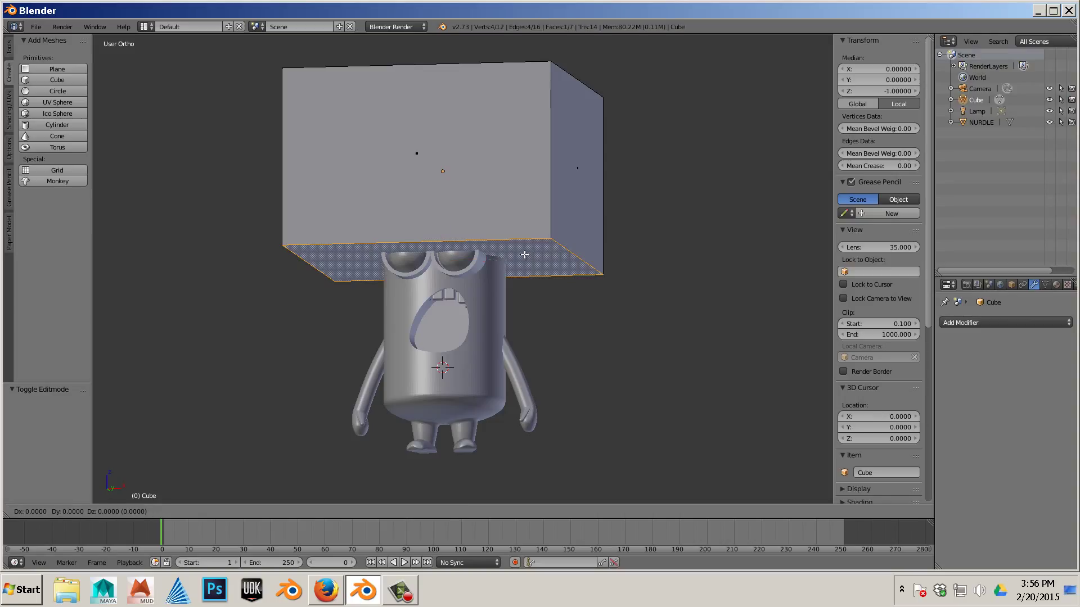
click(524, 255)
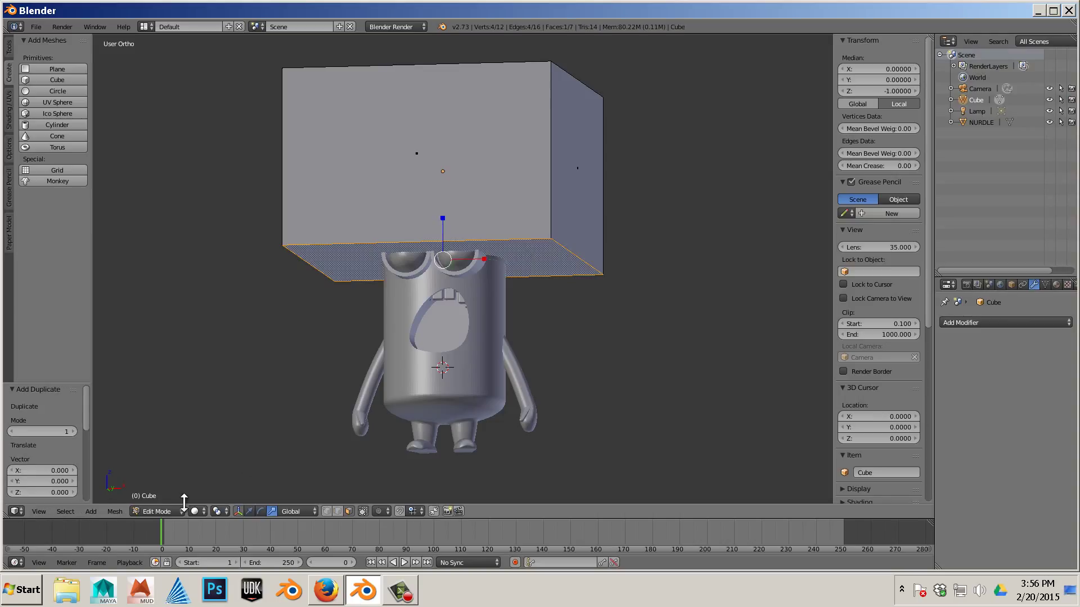
click(110, 511)
mouse_move(134, 365)
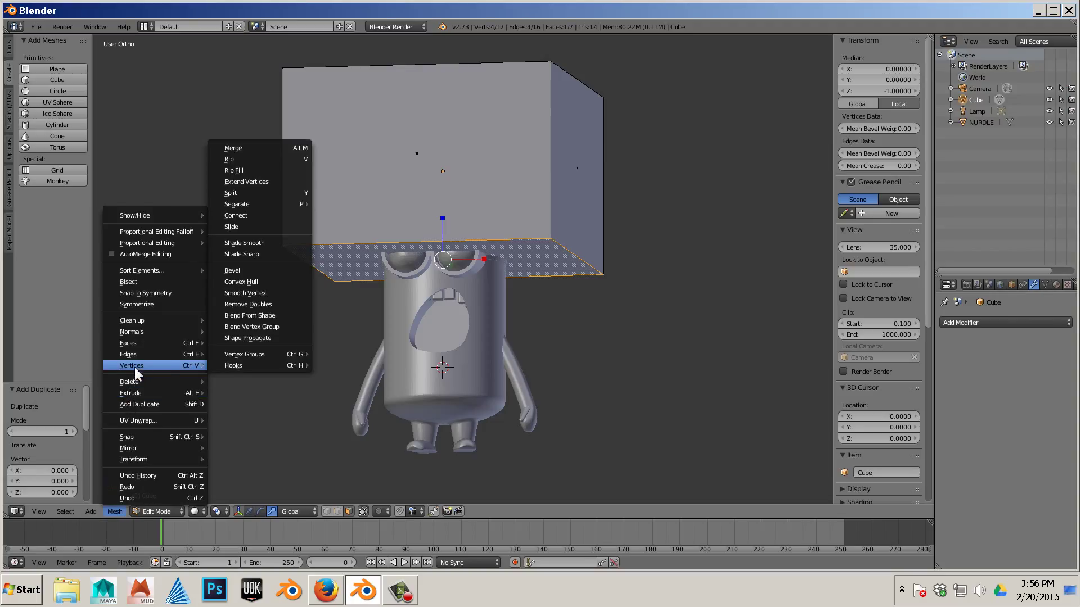
mouse_move(249, 205)
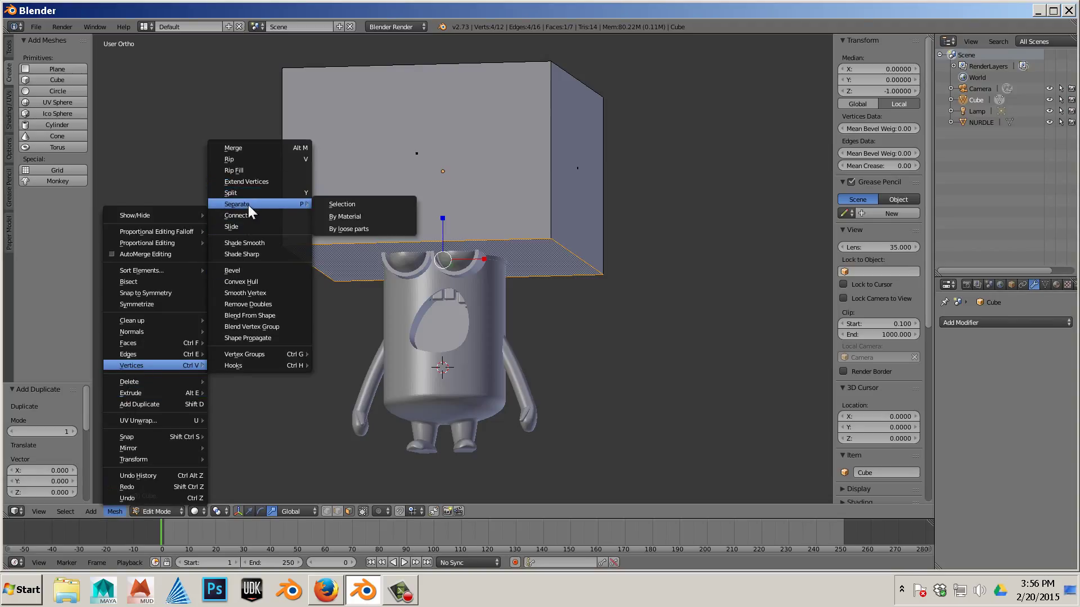
click(341, 204)
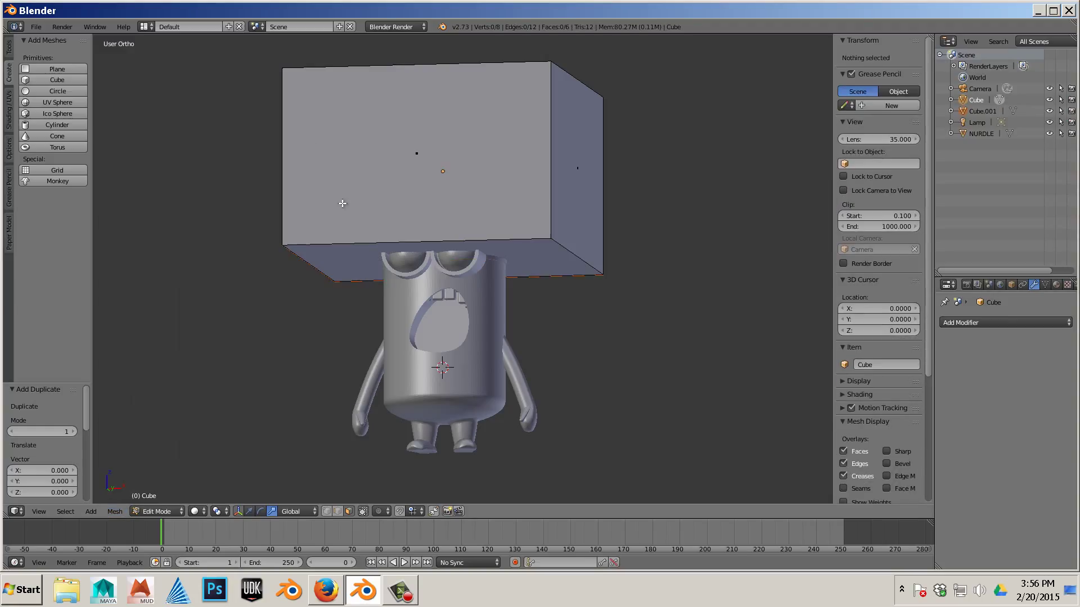
Leave the cube's Edit Mode and open the separated bottom plane in Edit Mode with its face selected.
key(Tab)
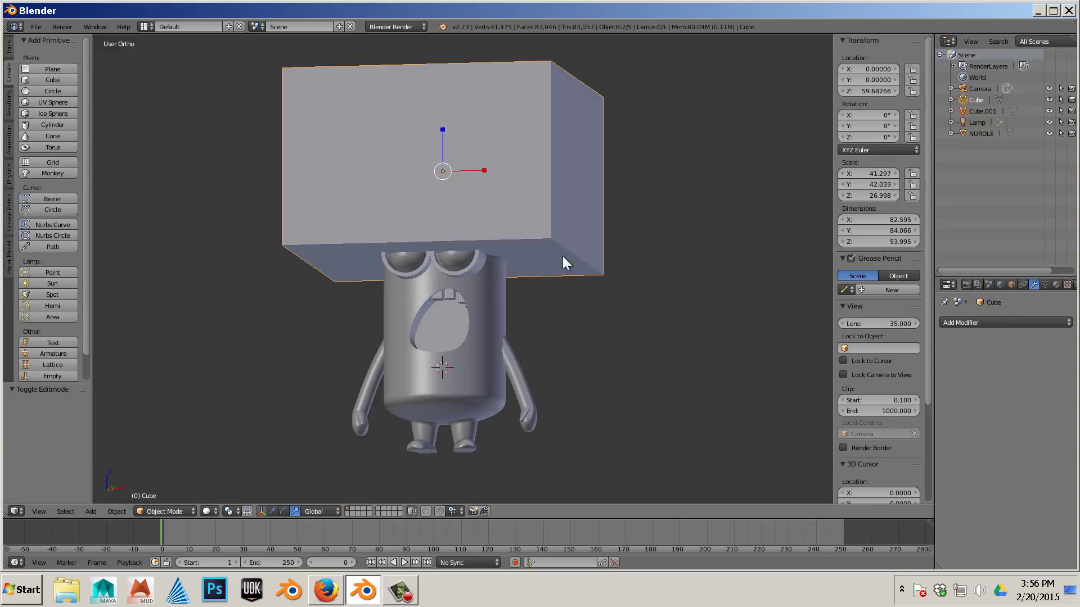
right_click(562, 255)
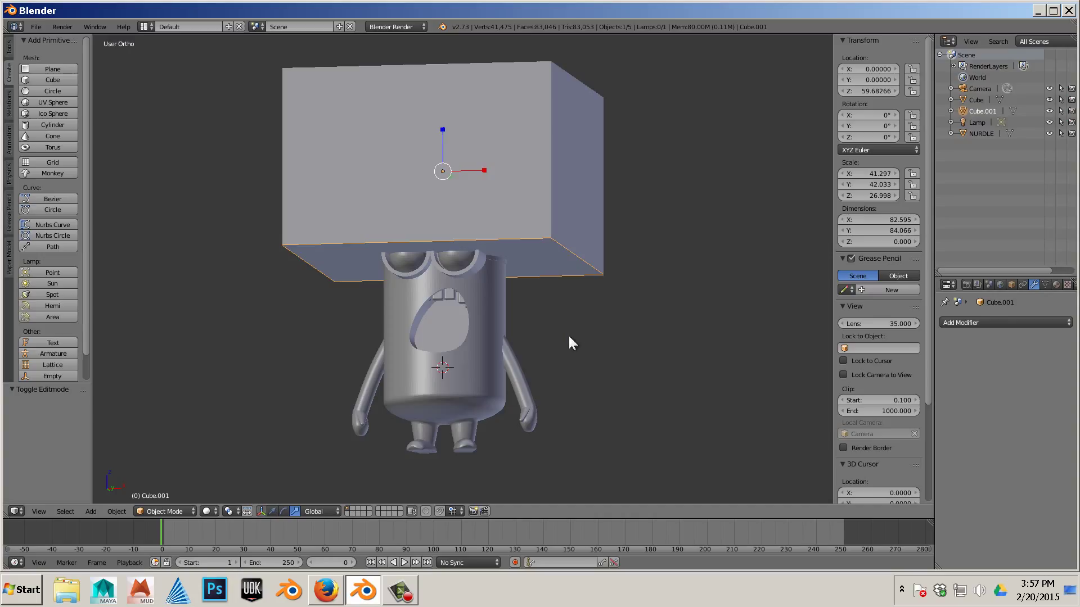
middle_drag(569, 335, 562, 350)
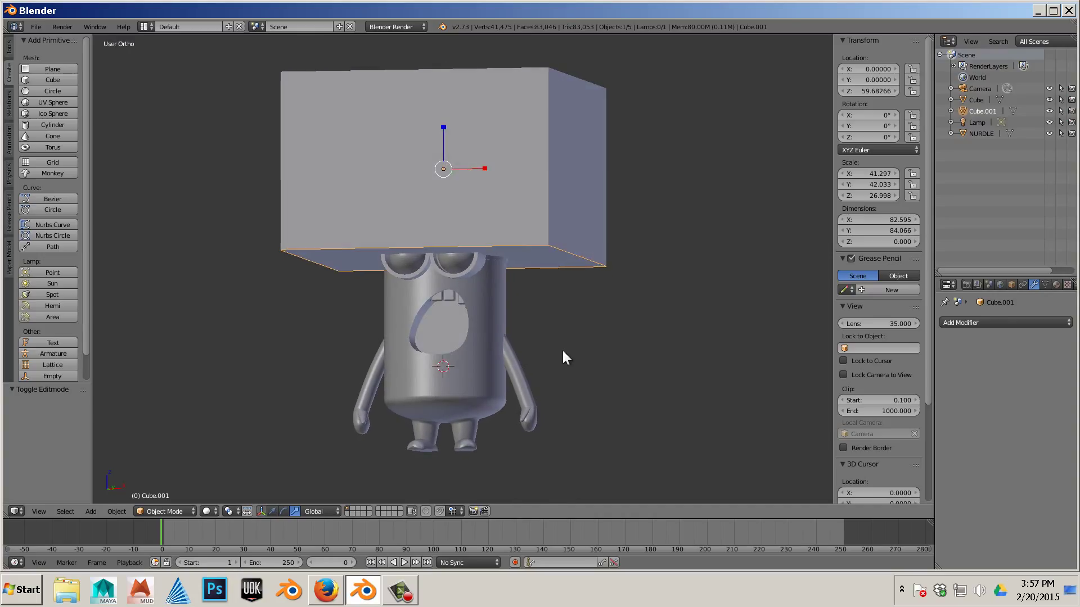
right_click(538, 267)
right_click(536, 262)
key(Tab)
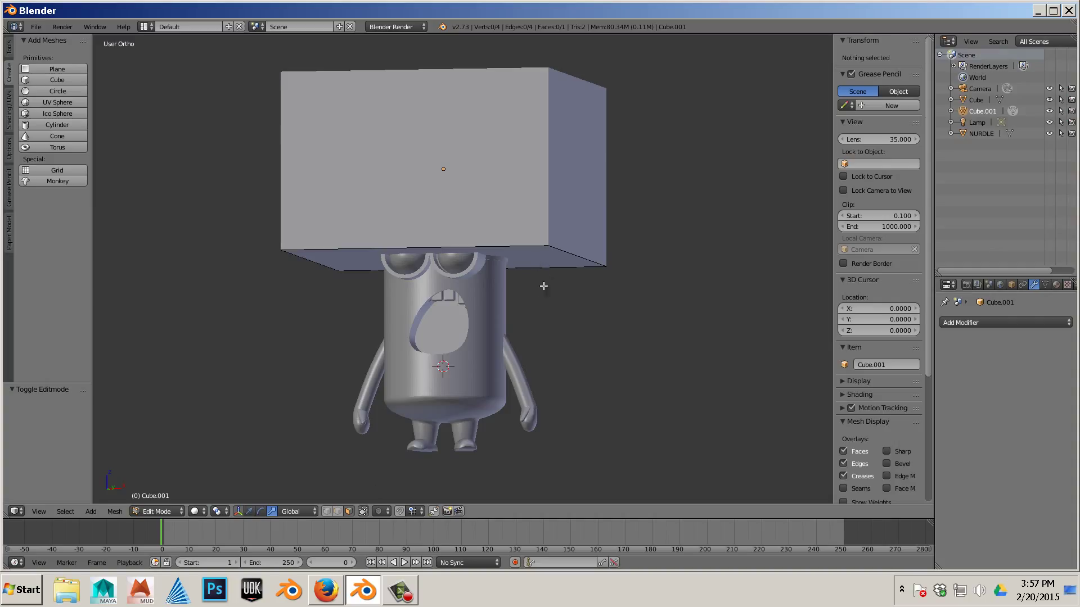
key(a)
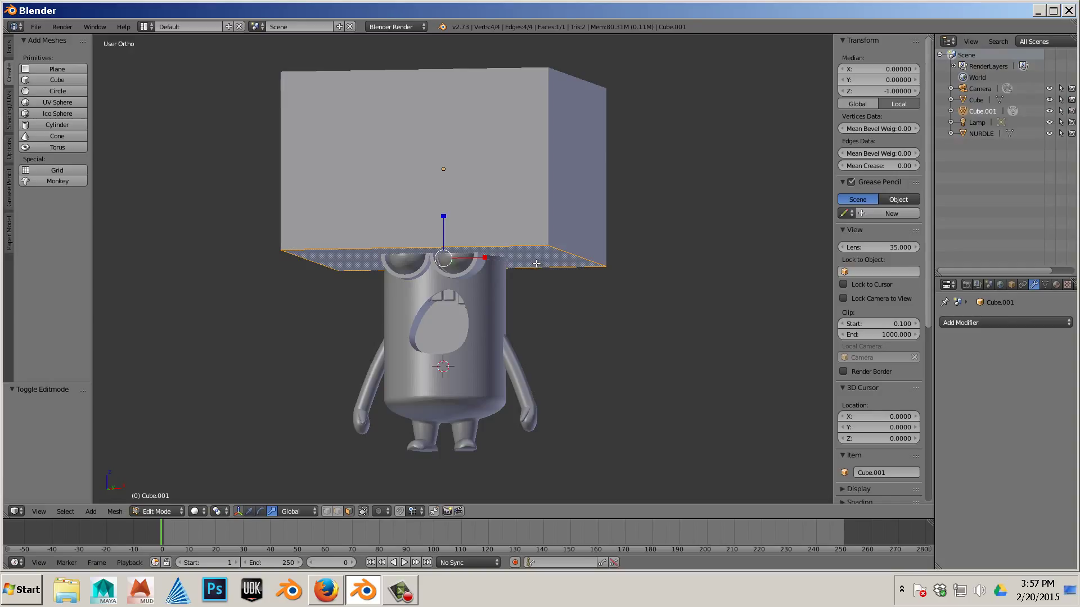
Extrude the plane's face straight down about 21.96 units along Z to form a second block below the cube.
key(e)
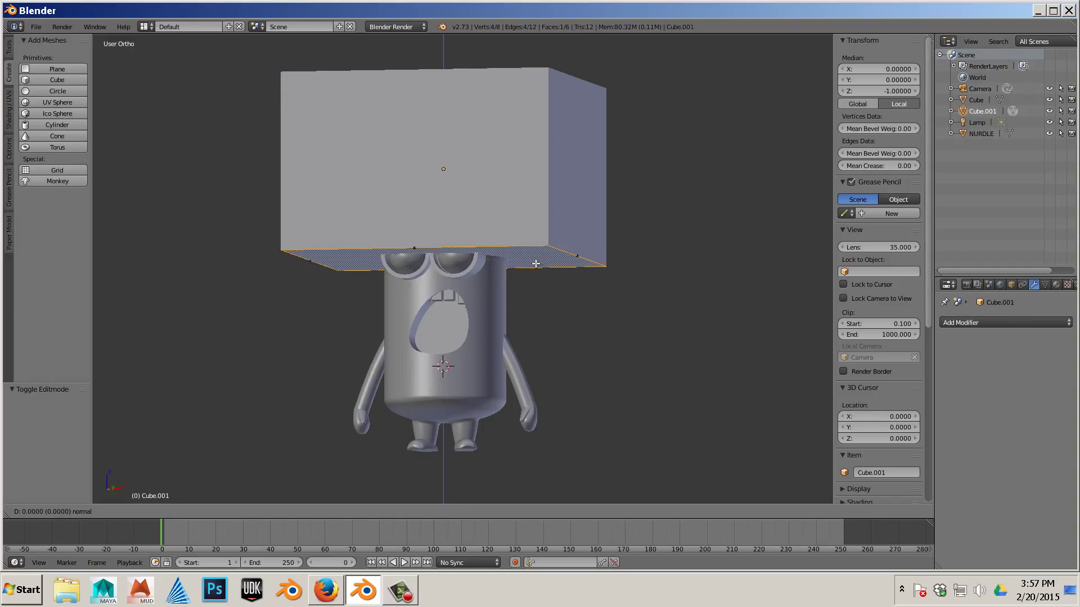
right_click(535, 263)
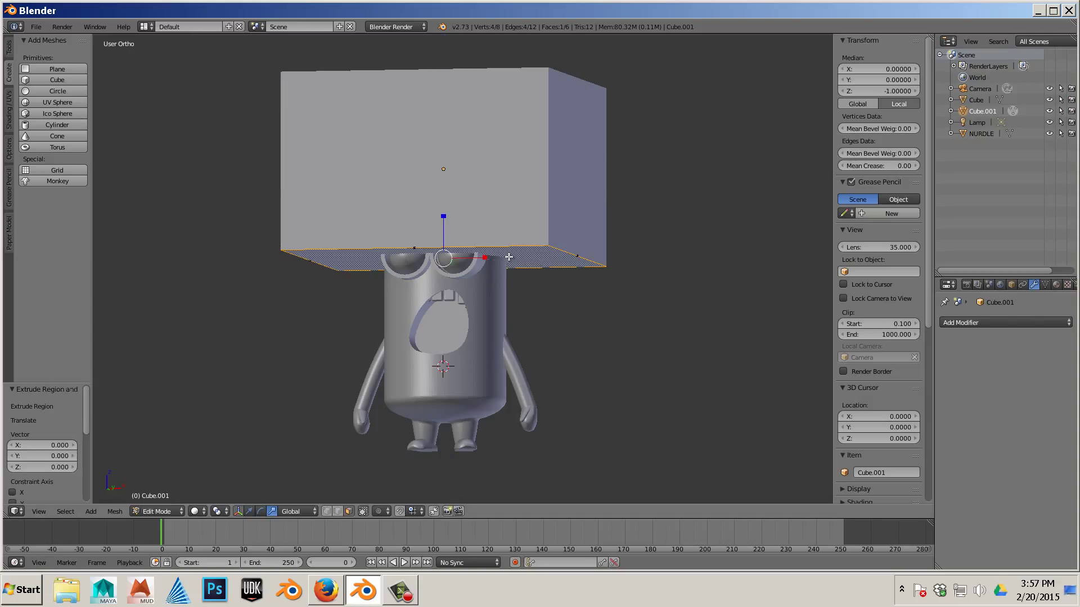
key(w)
drag(443, 218, 435, 288)
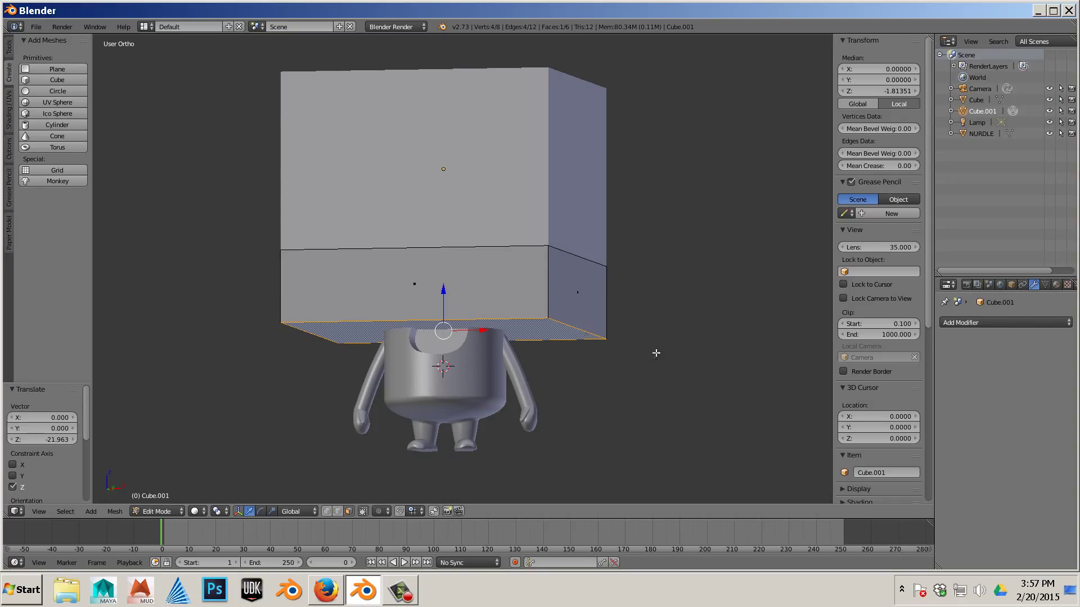
middle_drag(653, 354, 606, 358)
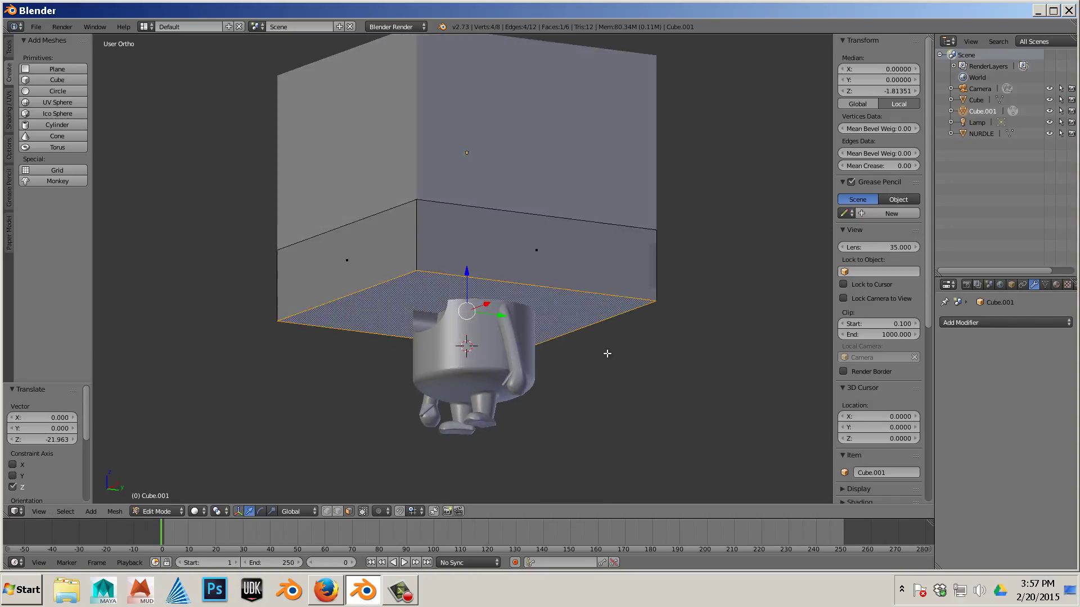
Add a single centred loop cut to the lower block, dividing it into two equal halves along Y.
key(a)
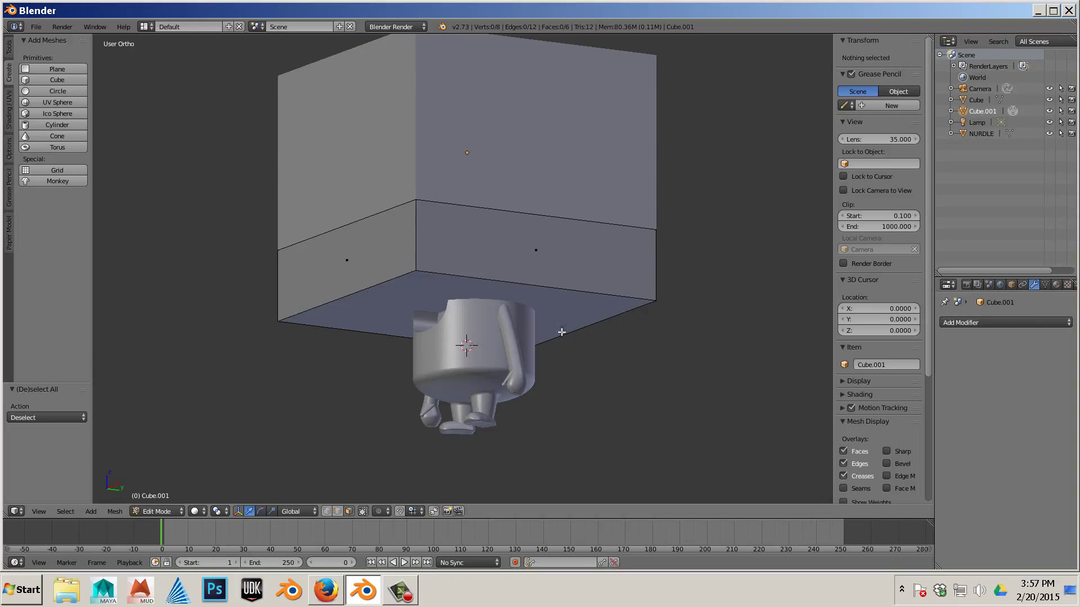
key(ctrl+r)
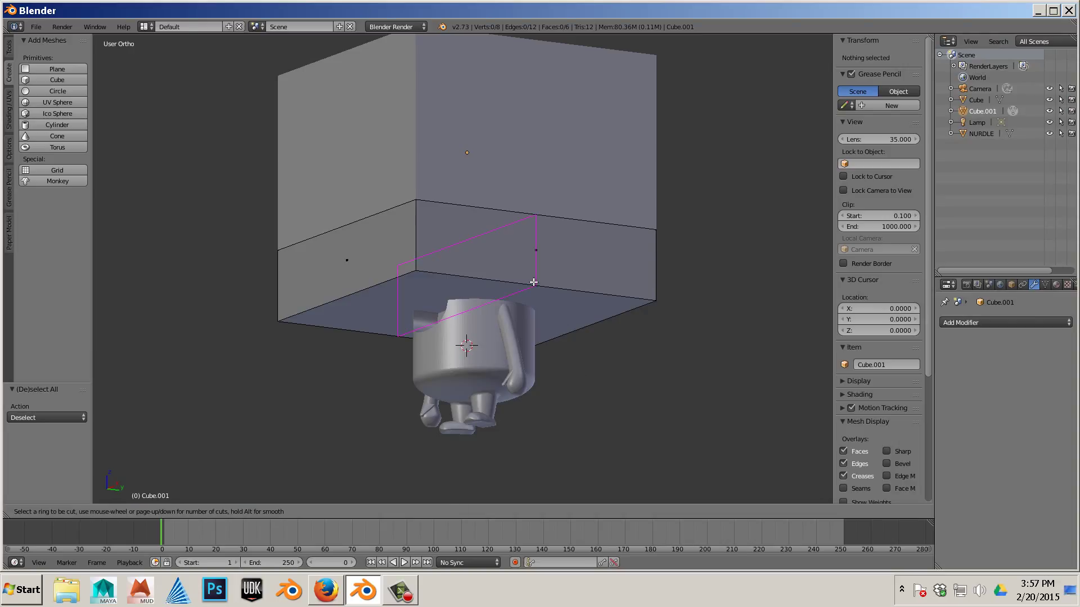
click(534, 282)
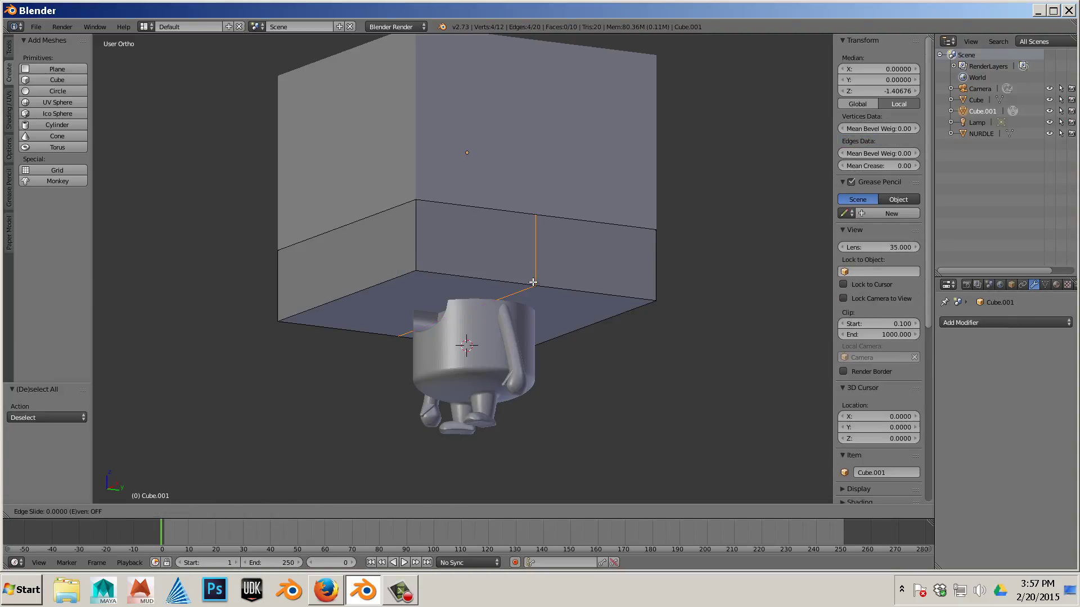
click(533, 283)
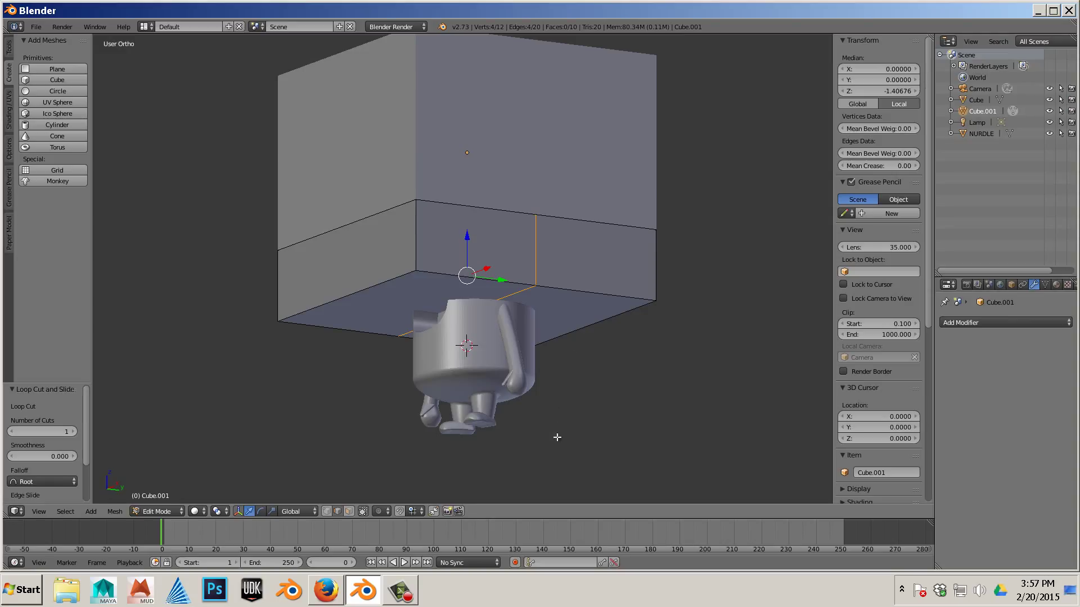
In face selection, duplicate the lower block's bottom face on the positive Y half in place and separate the copy into its own object.
click(349, 511)
right_click(548, 331)
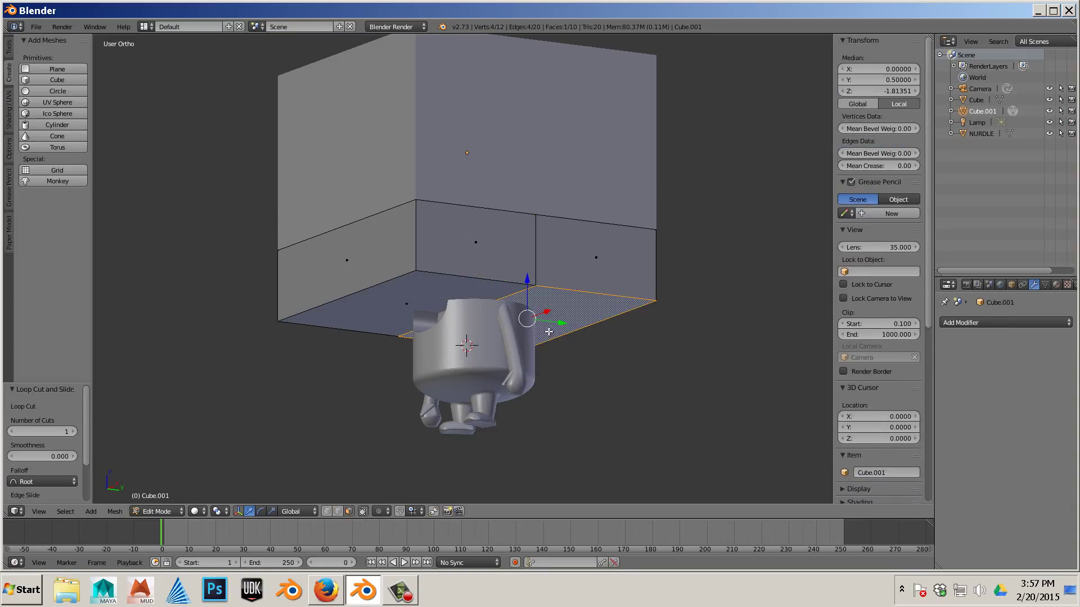
middle_drag(622, 426, 604, 423)
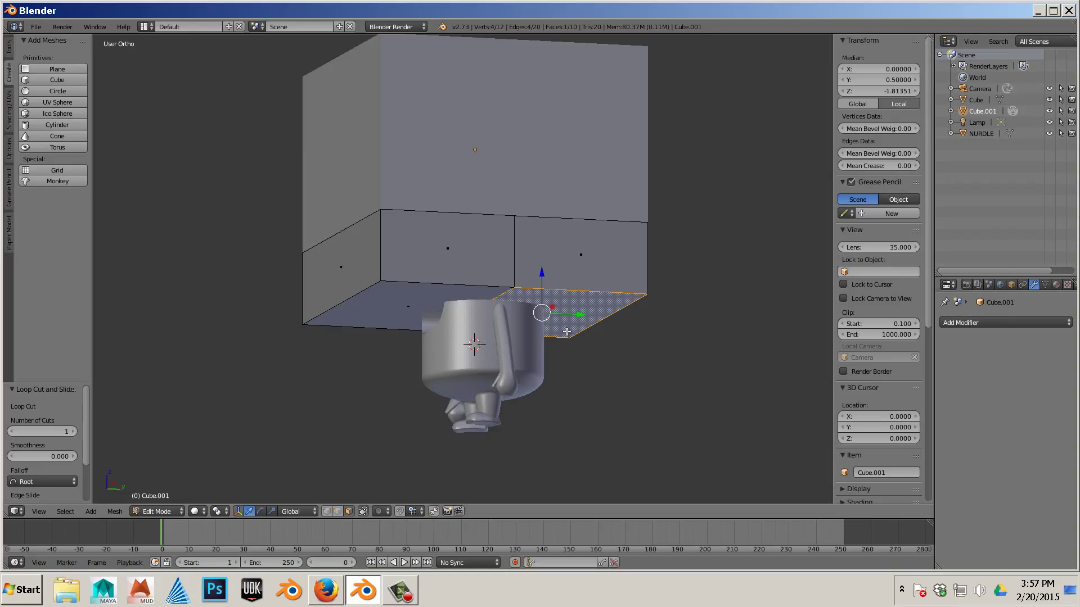
key(e)
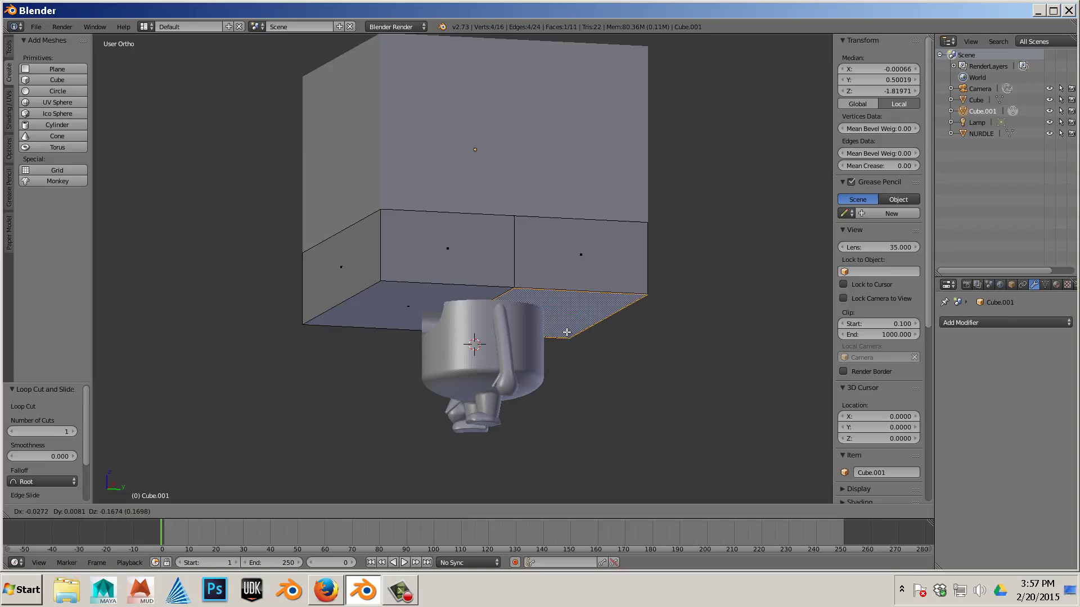
right_click(566, 333)
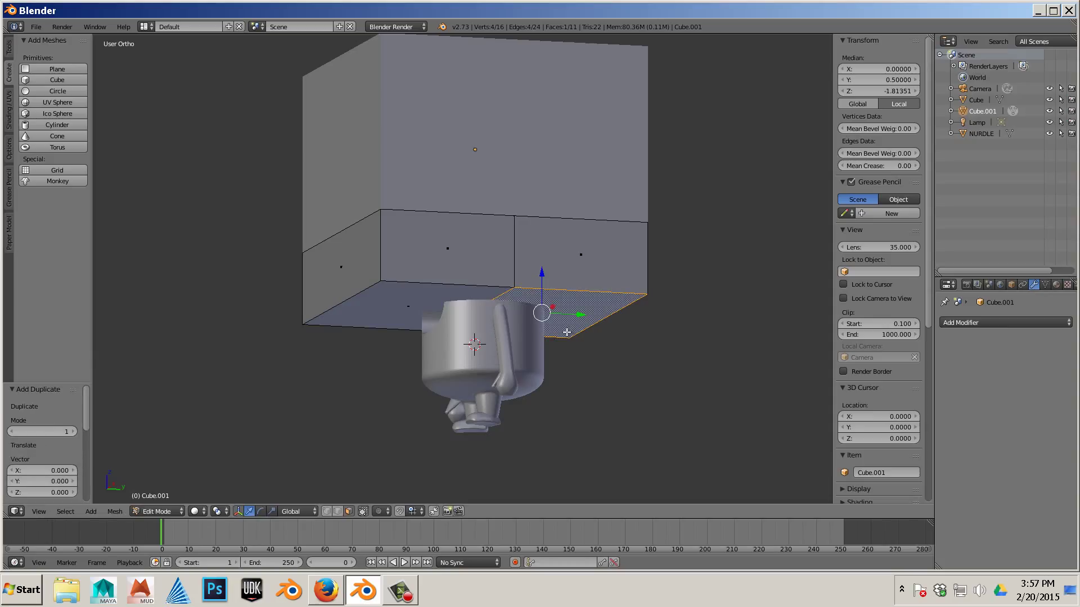
click(114, 512)
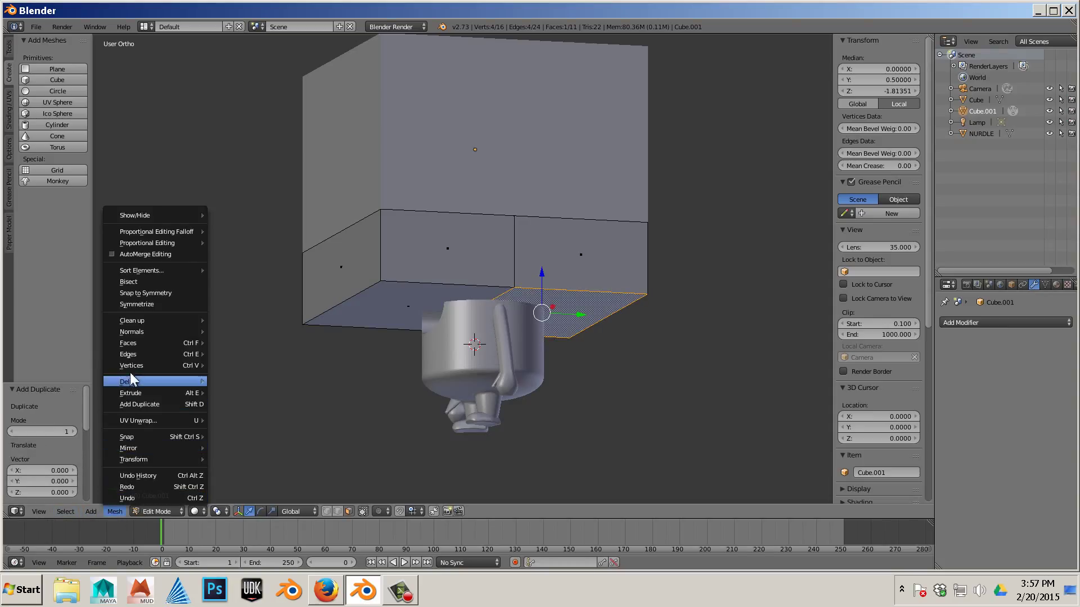
mouse_move(131, 366)
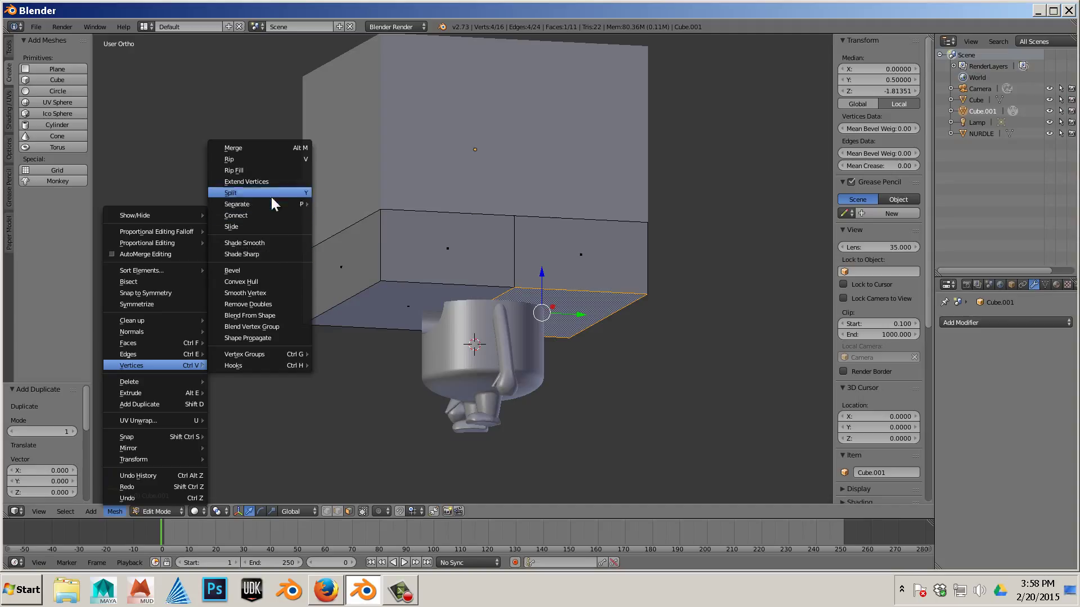
mouse_move(272, 207)
click(327, 201)
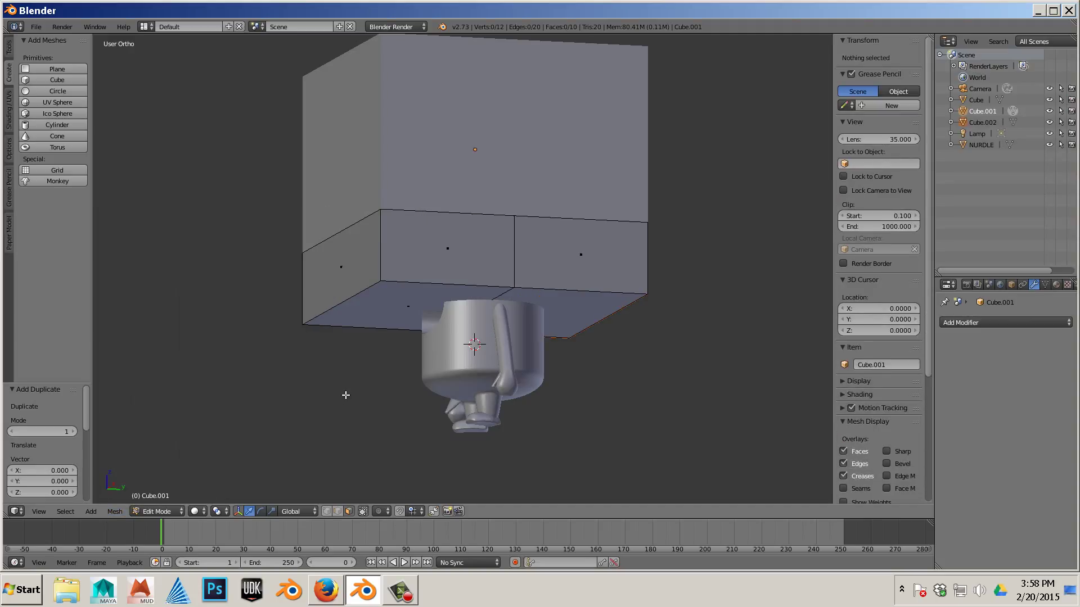
Duplicate the lower block's other bottom face, on the negative Y half, in place and separate the copy into its own object.
key(Tab)
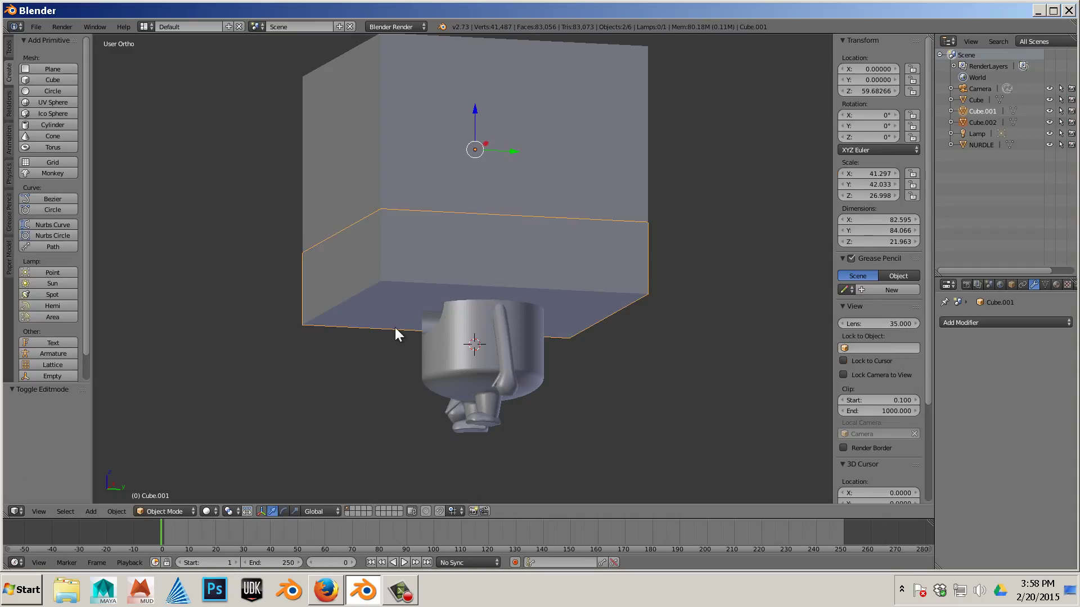
key(Tab)
right_click(393, 312)
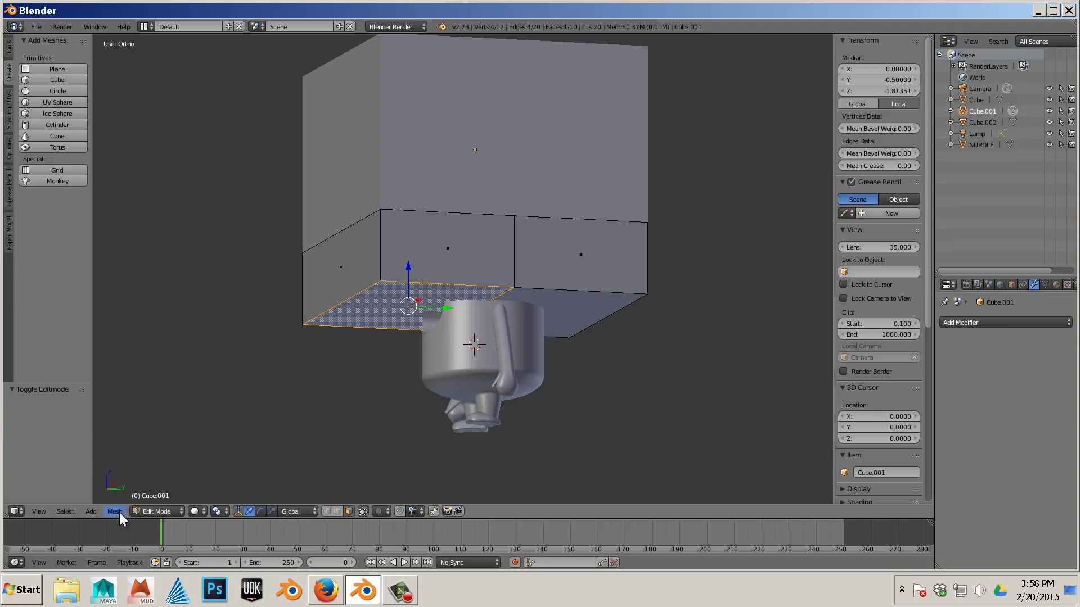
key(shift+d)
right_click(391, 326)
click(115, 512)
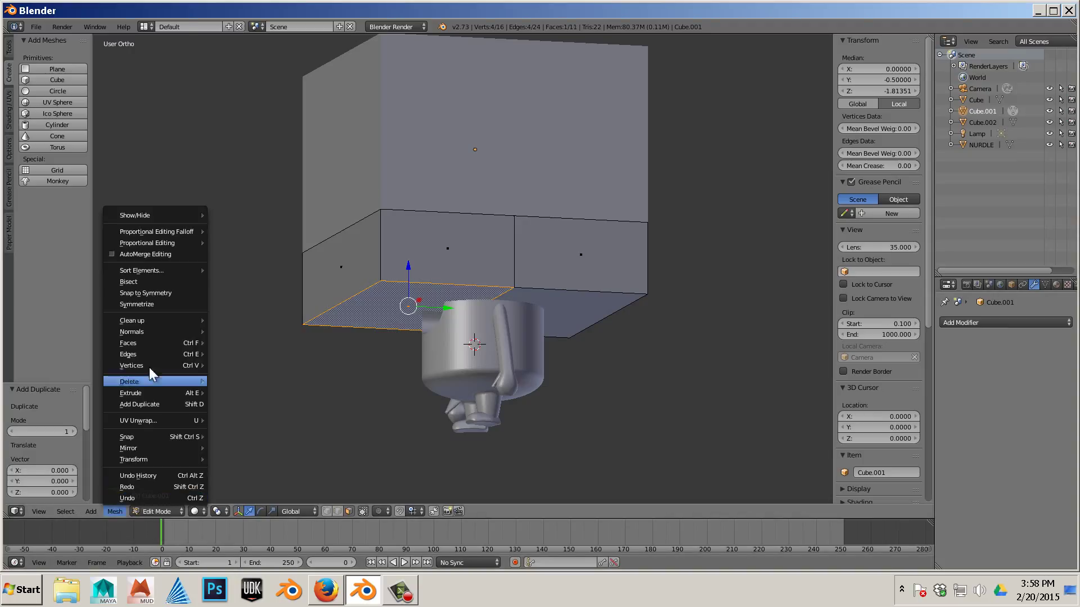
mouse_move(153, 364)
mouse_move(260, 202)
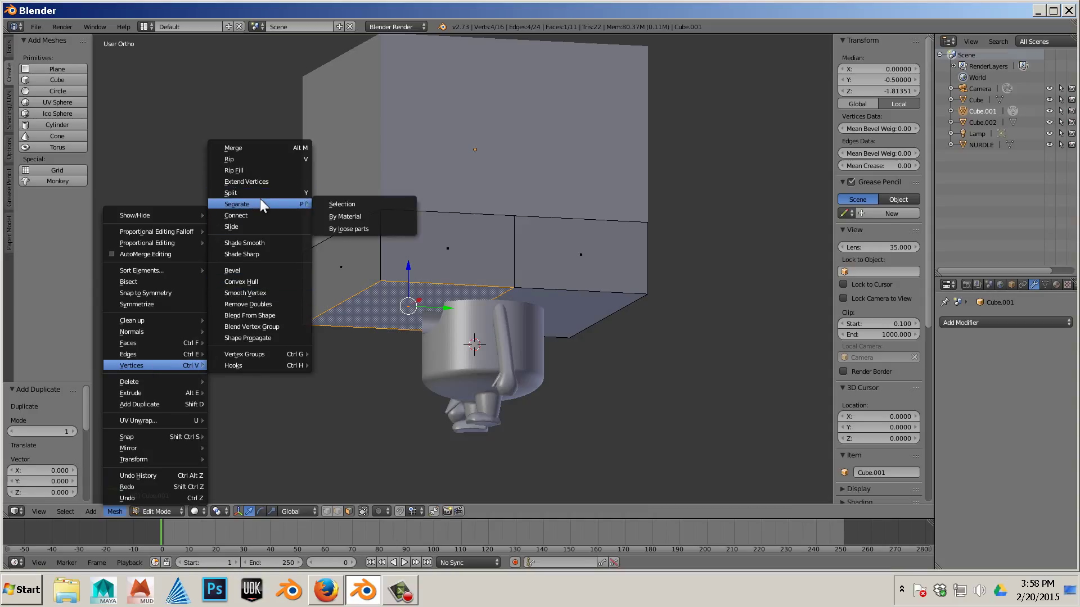
click(337, 204)
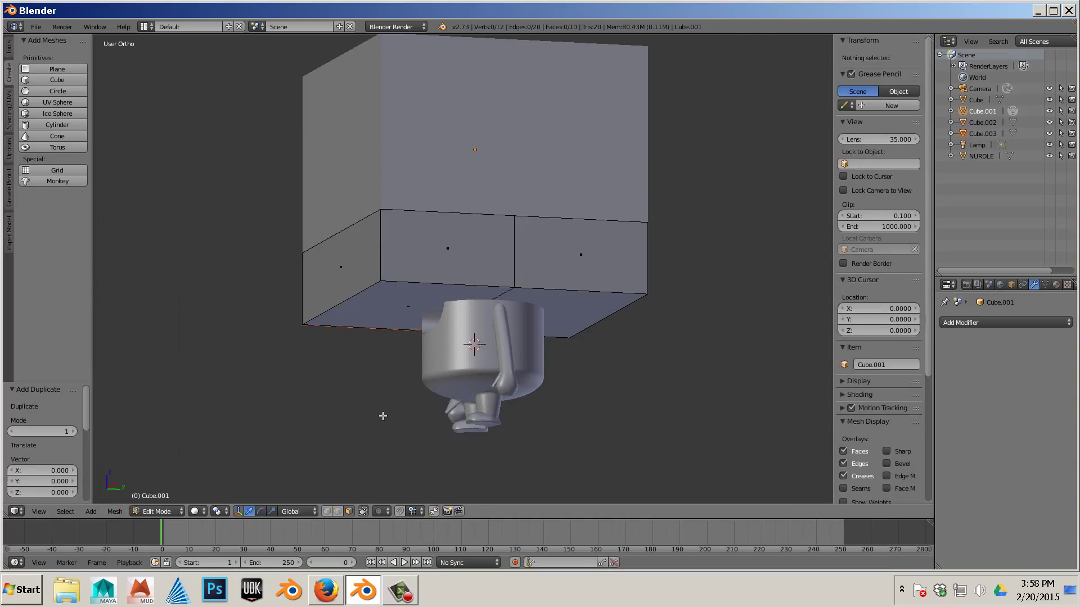
Leave the lower block's Edit Mode and open the separated positive Y half plane in Edit Mode with its face selected.
key(Tab)
key(a)
right_click(392, 302)
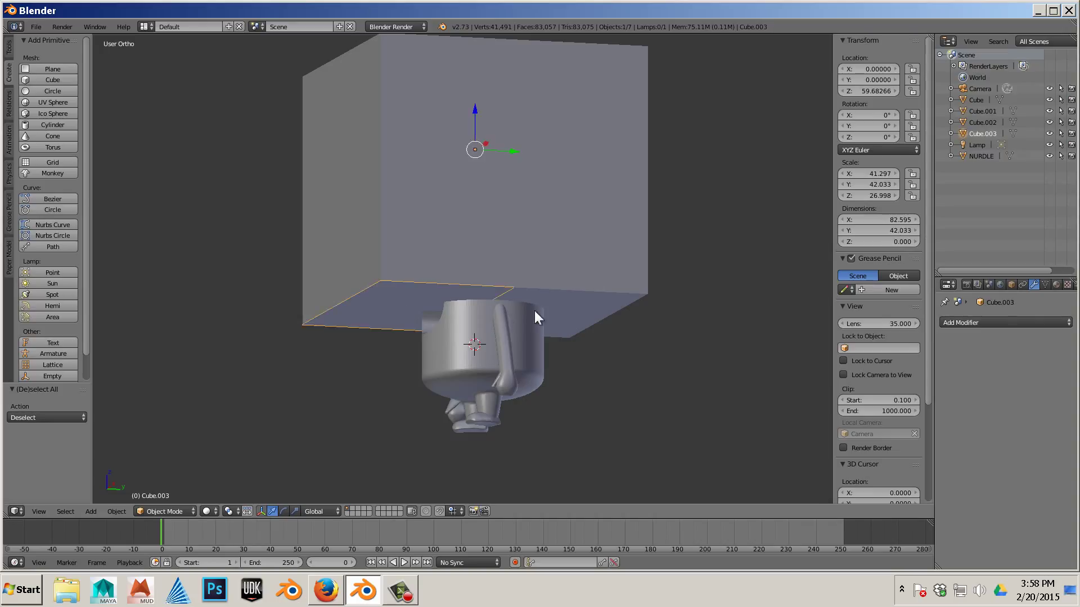
right_click(556, 309)
right_click(570, 324)
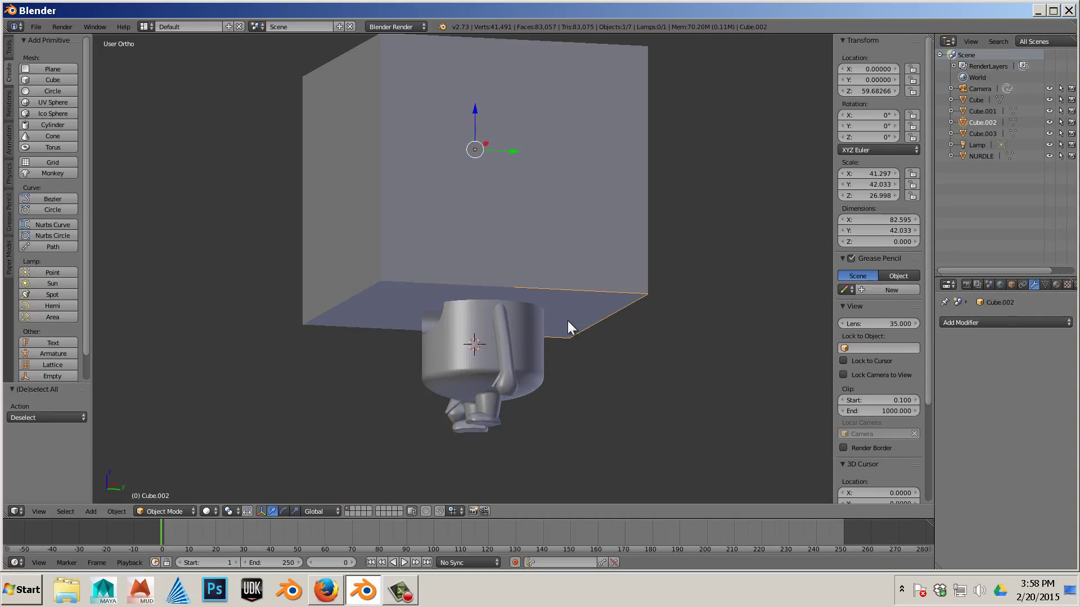
key(Tab)
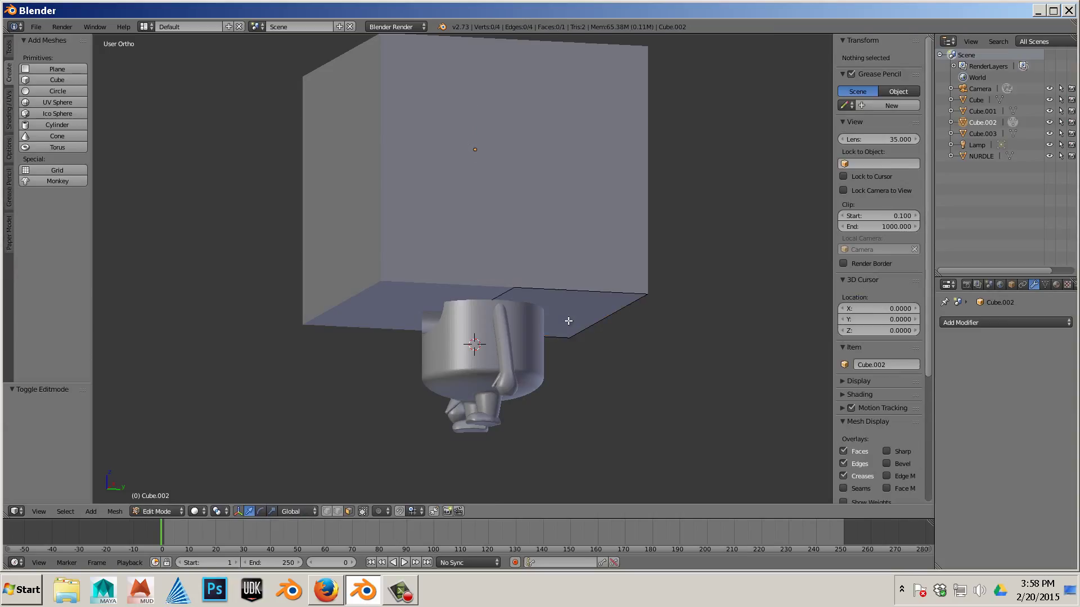
key(a)
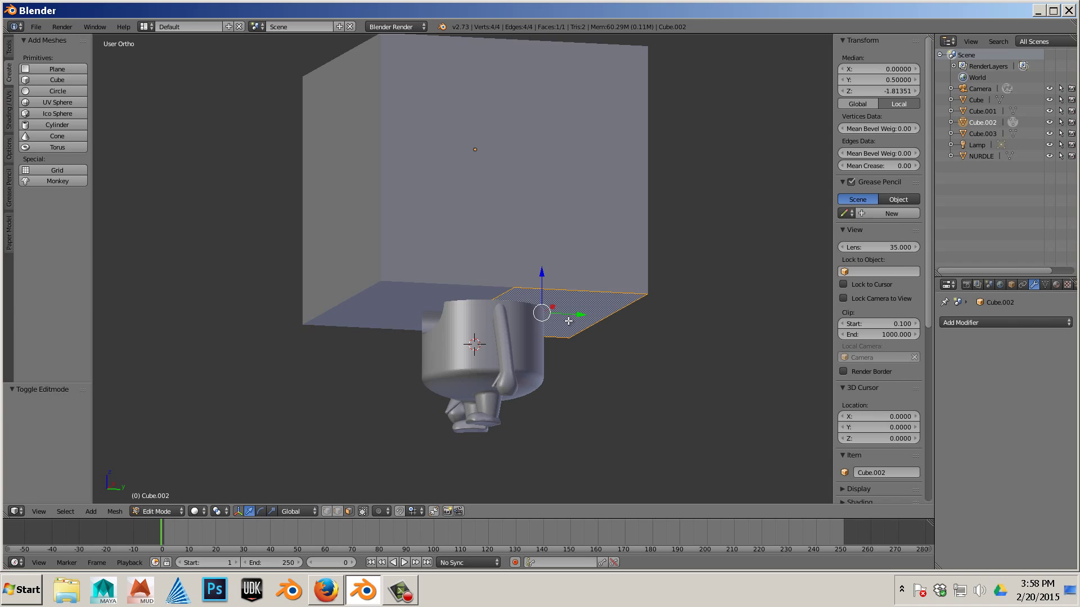
Extrude the positive Y half plane about 52.34 units straight down past the figure's feet and return to Object Mode.
key(e)
click(568, 320)
drag(542, 275, 526, 443)
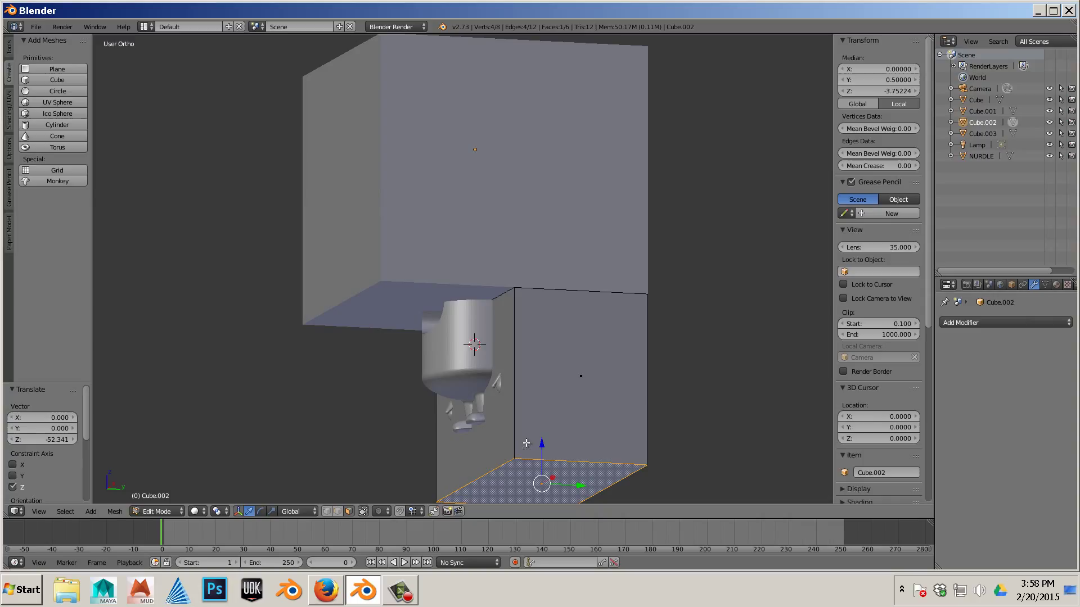
key(Tab)
Open the negative Y half plane in Edit Mode and extrude its face about 52.34 units straight down, level with the neighbouring block.
right_click(378, 323)
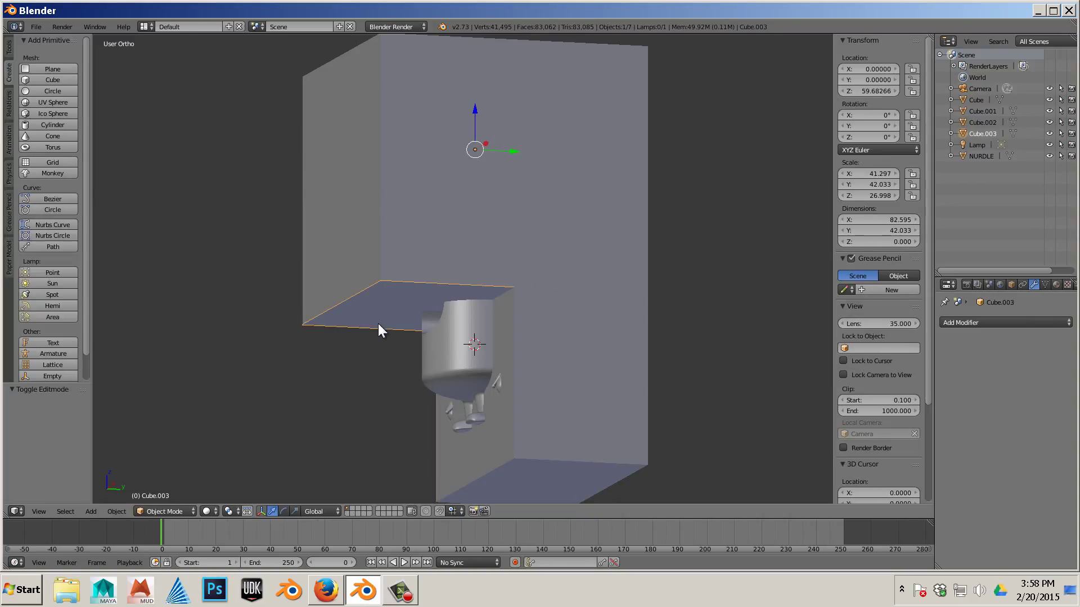
key(Tab)
right_click(387, 318)
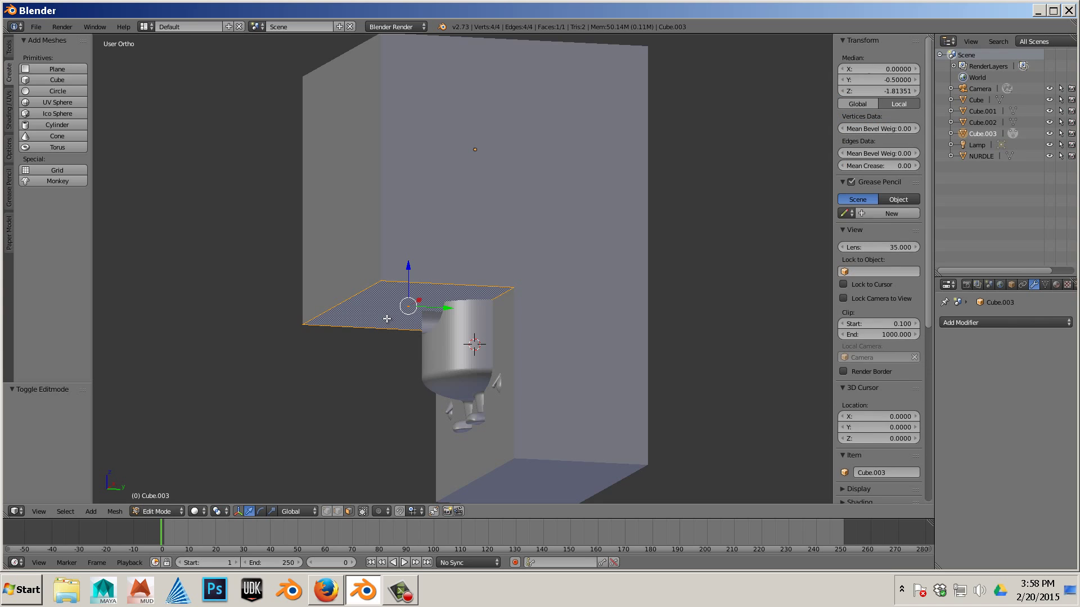
key(e)
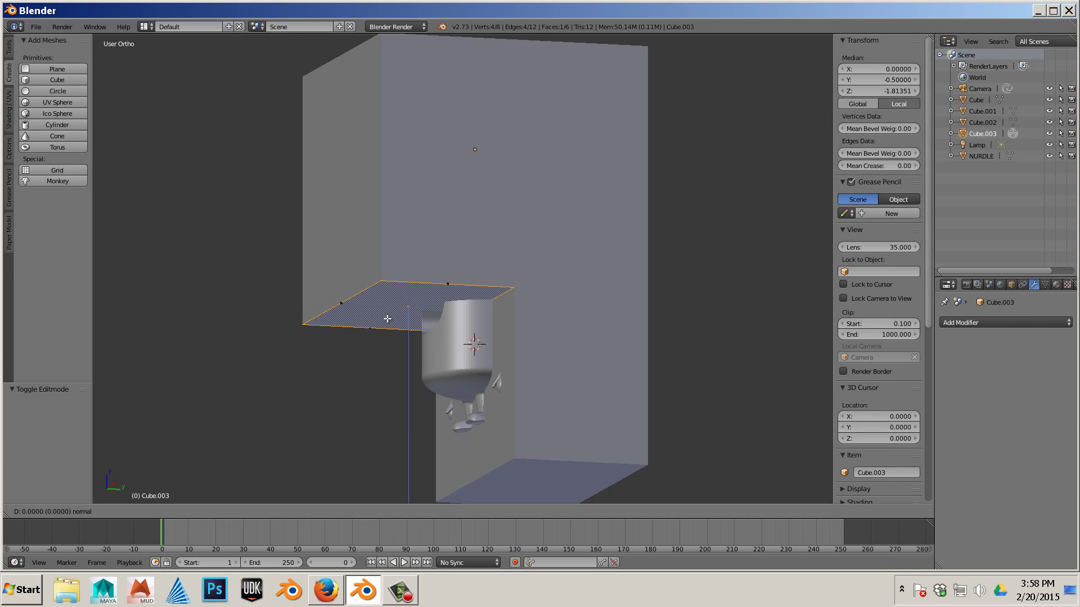
click(387, 319)
drag(409, 267, 414, 435)
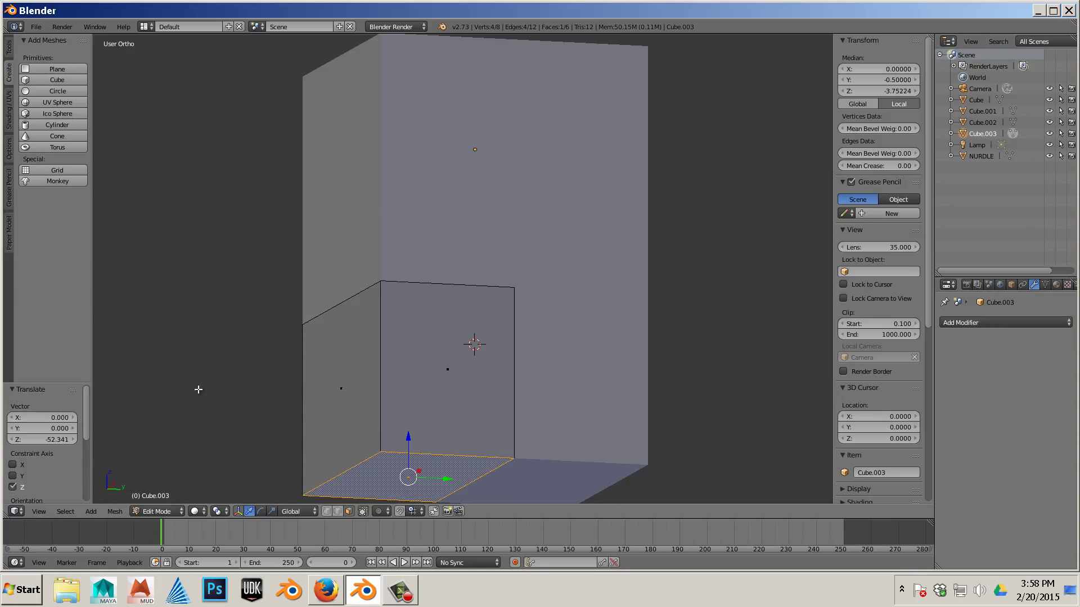
key(a)
scroll(253, 393, down, 3)
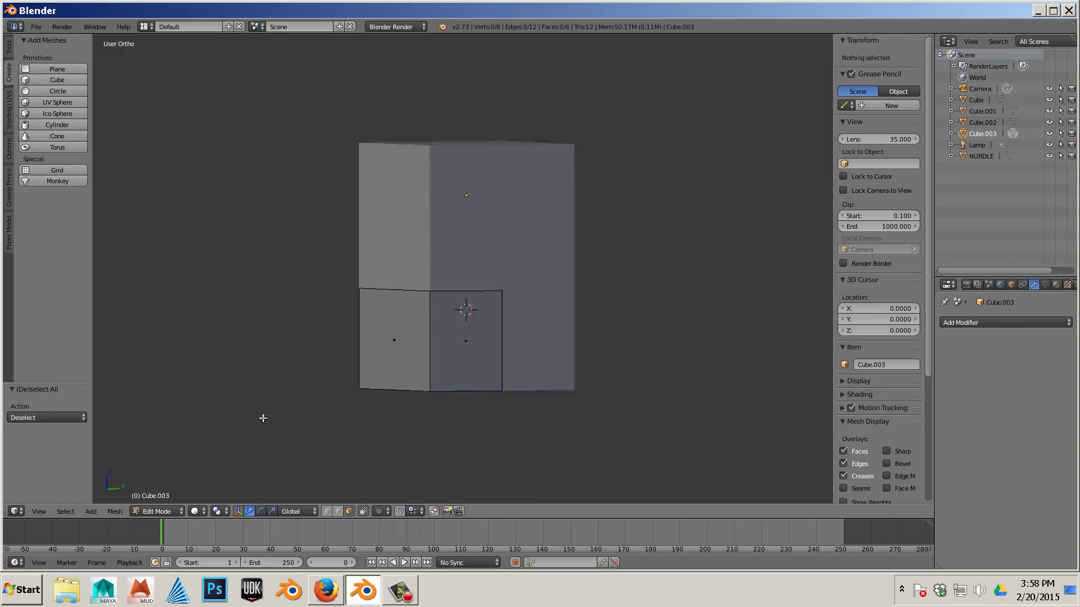
Leave the lower block's Edit Mode and select the NURDLE figure in a wireframe top view.
middle_drag(263, 417, 289, 424)
key(KP_7)
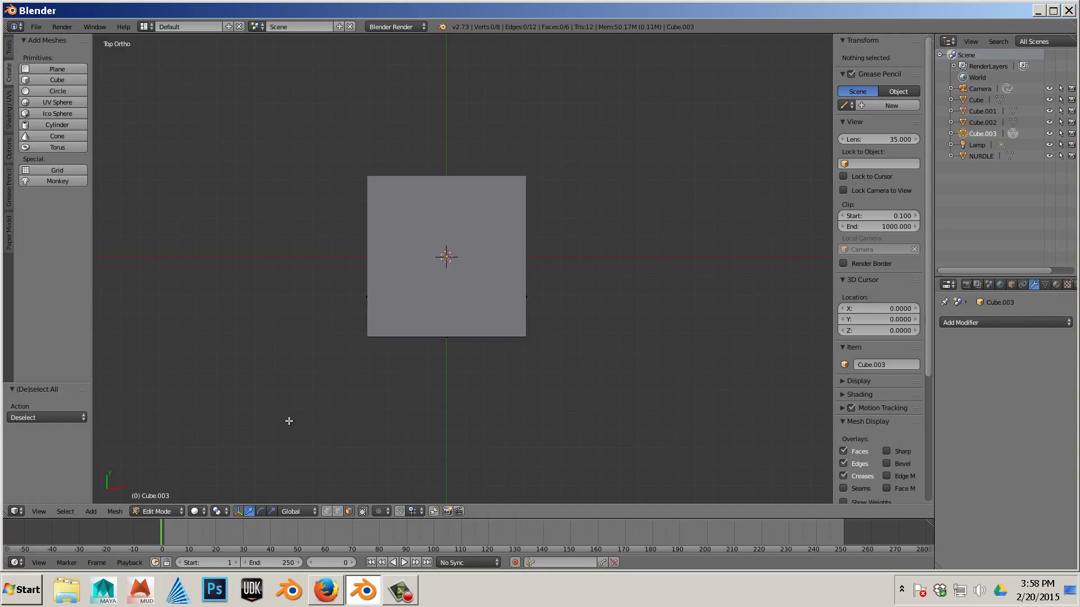
key(z)
scroll(478, 394, up, 6)
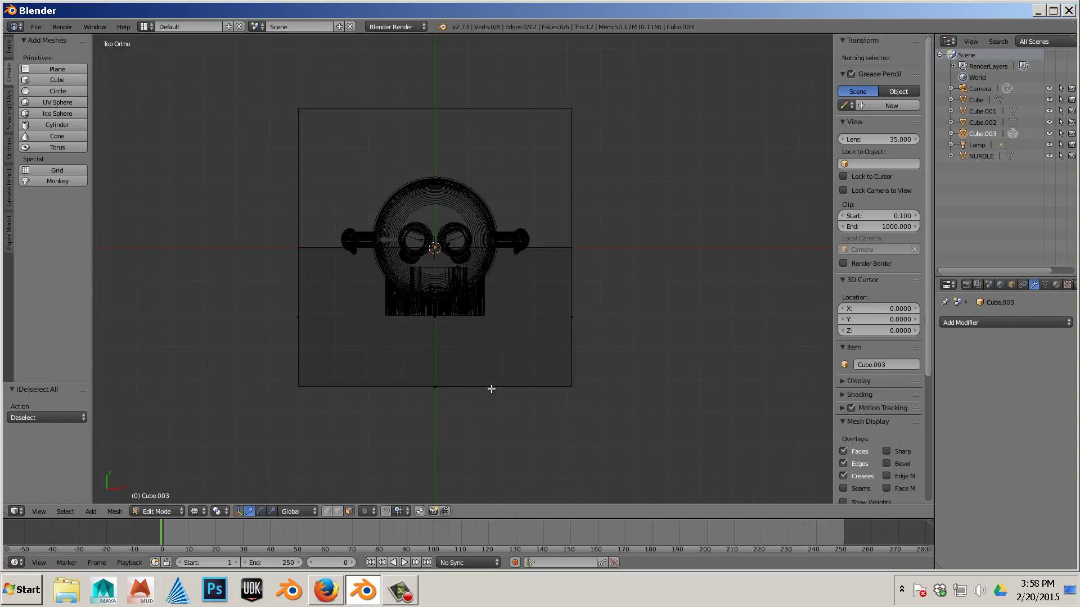
key(Tab)
right_click(481, 198)
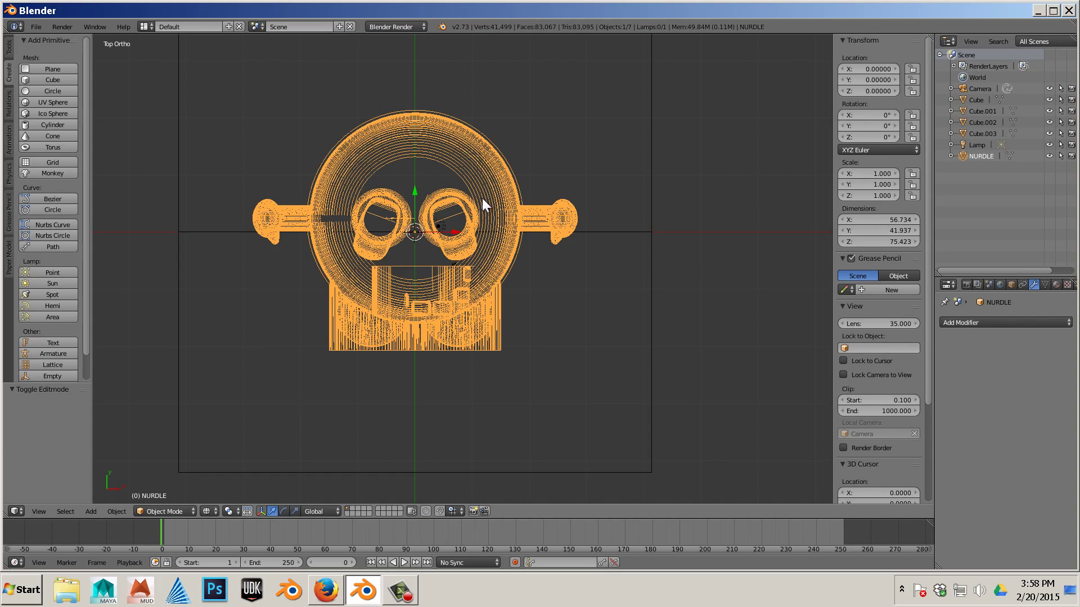
Move the NURDLE figure about -2.292 units along Y to centre its arms on the seam between the lower blocks, and deselect it.
scroll(462, 246, up, 2)
scroll(509, 321, up, 4)
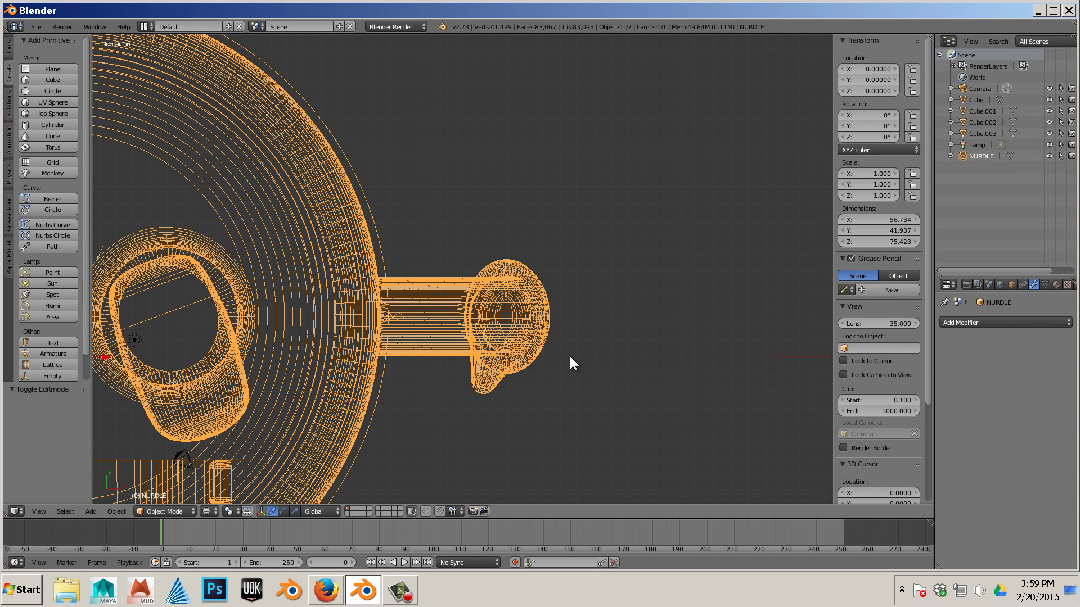
scroll(518, 349, down, 5)
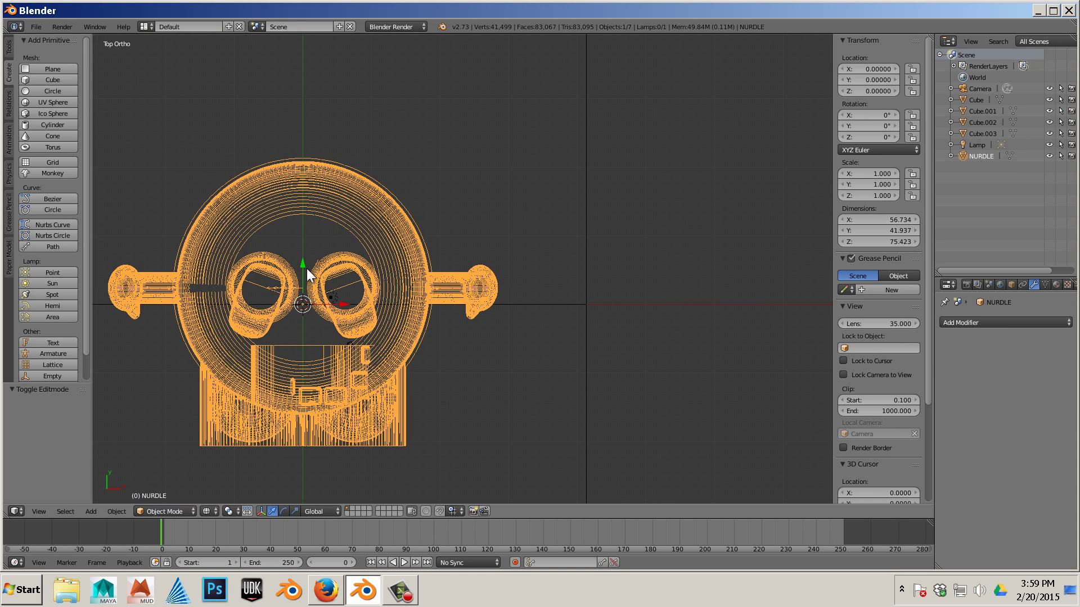
key(g)
key(y)
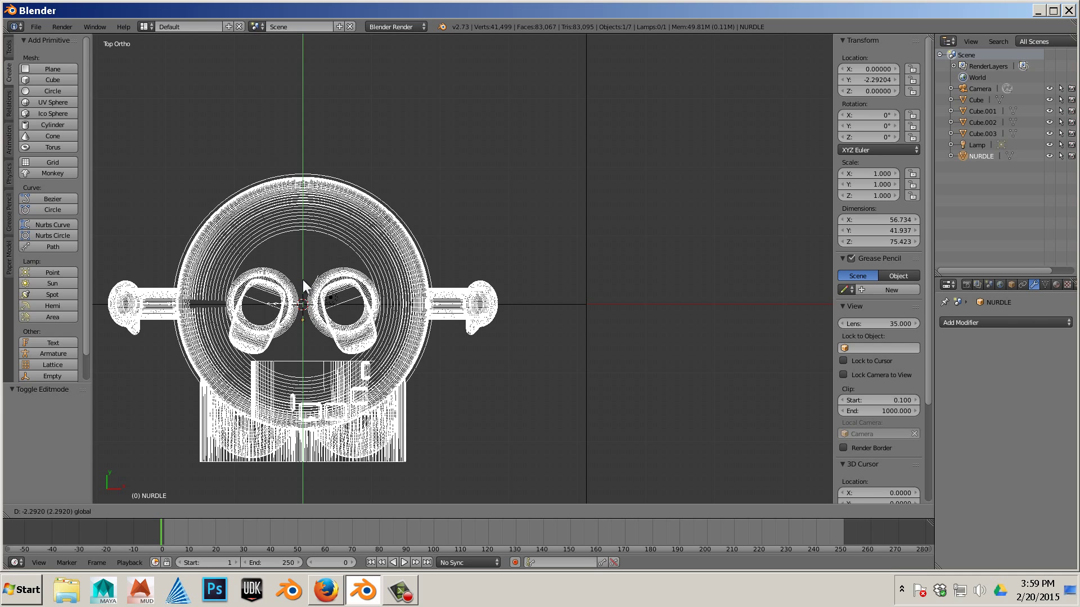
click(303, 279)
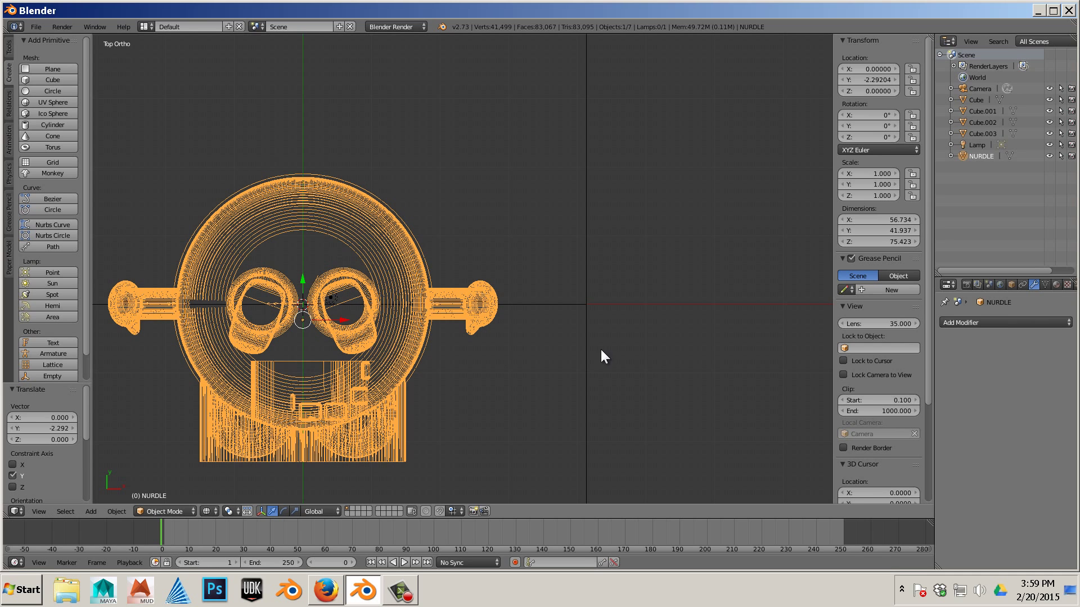
key(a)
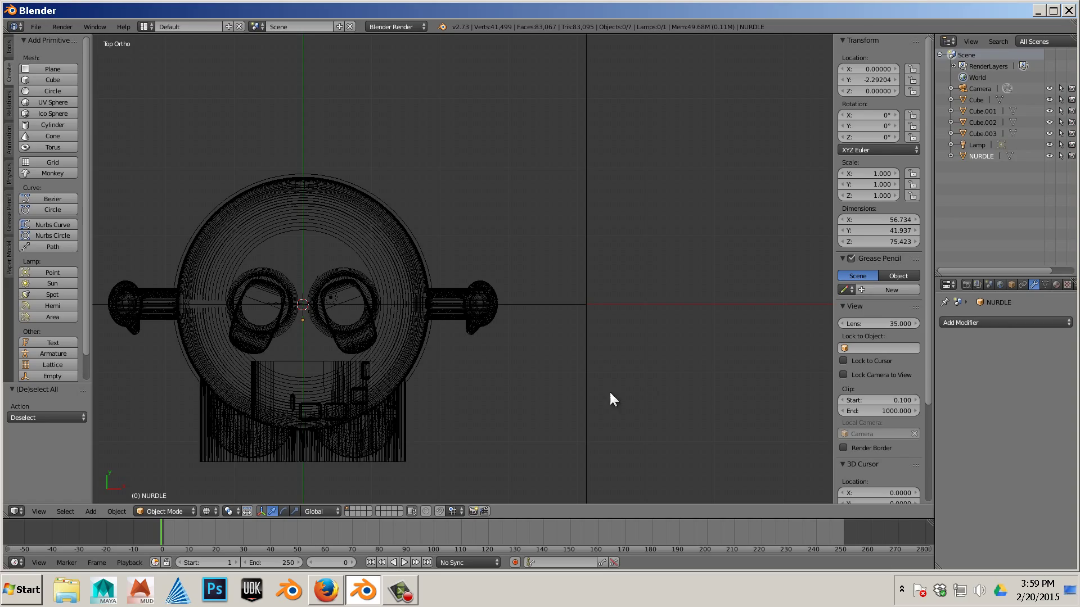
Check the figure's fit inside the blocks from the front and at an angle, and reselect the NURDLE figure.
middle_drag(636, 393, 308, 346)
scroll(479, 305, down, 3)
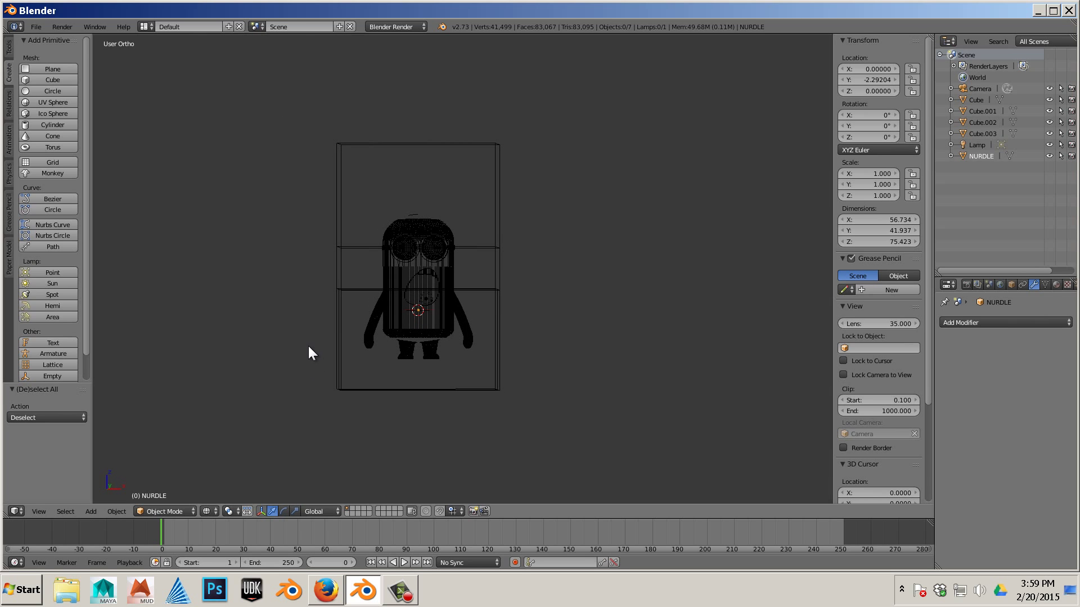
key(KP_1)
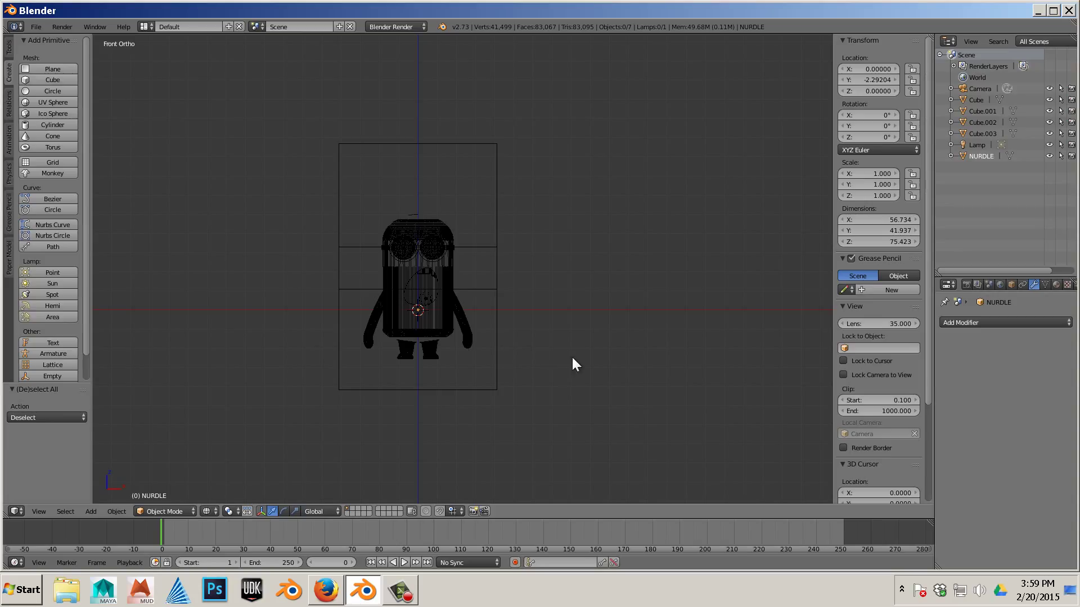
middle_drag(599, 366, 534, 383)
scroll(534, 377, up, 2)
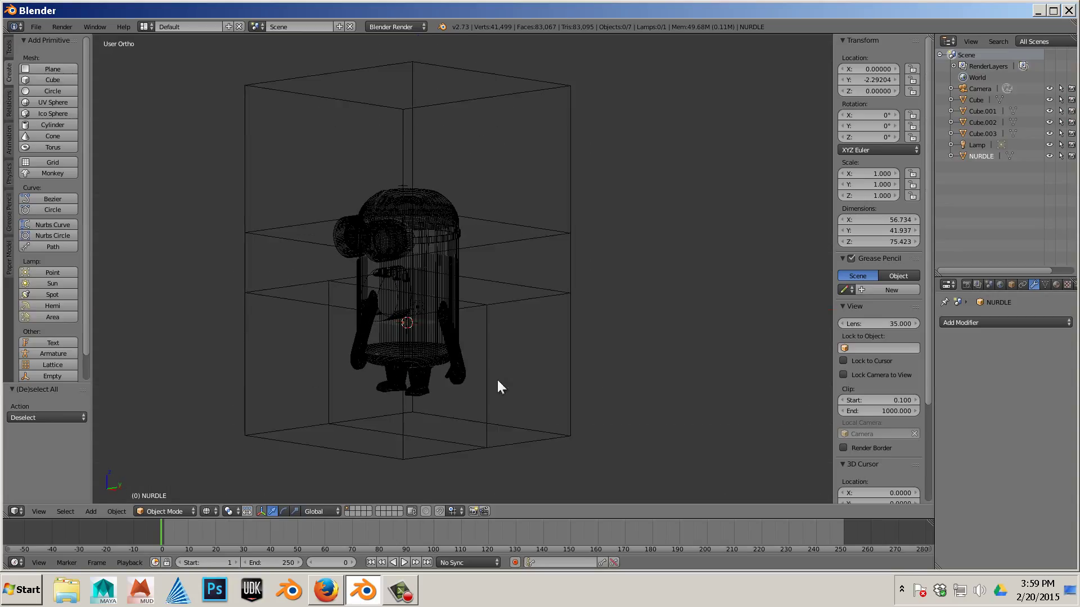
right_click(433, 372)
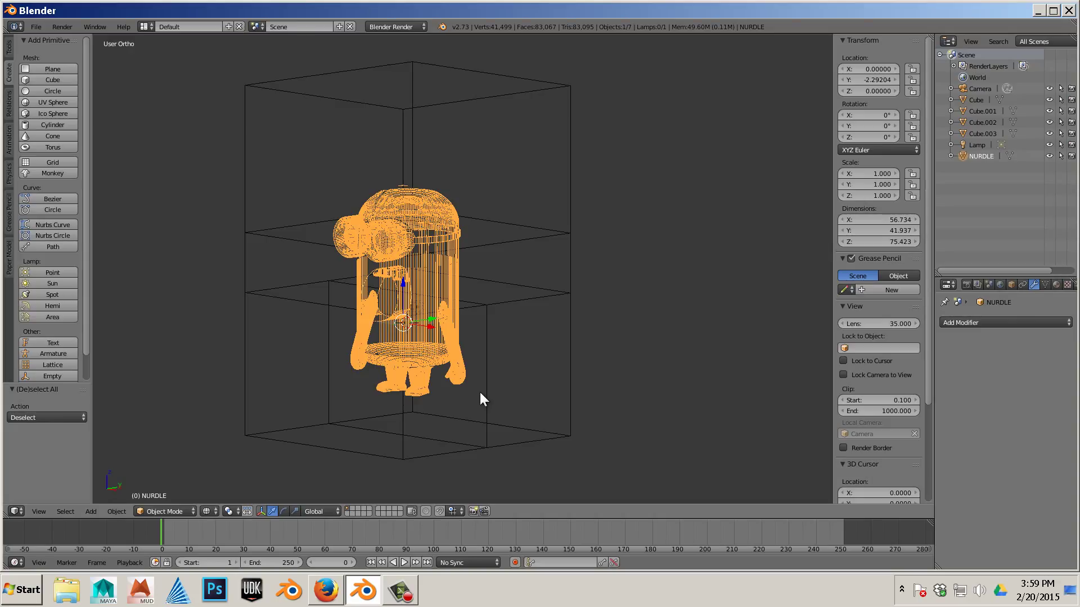
scroll(481, 398, up, 1)
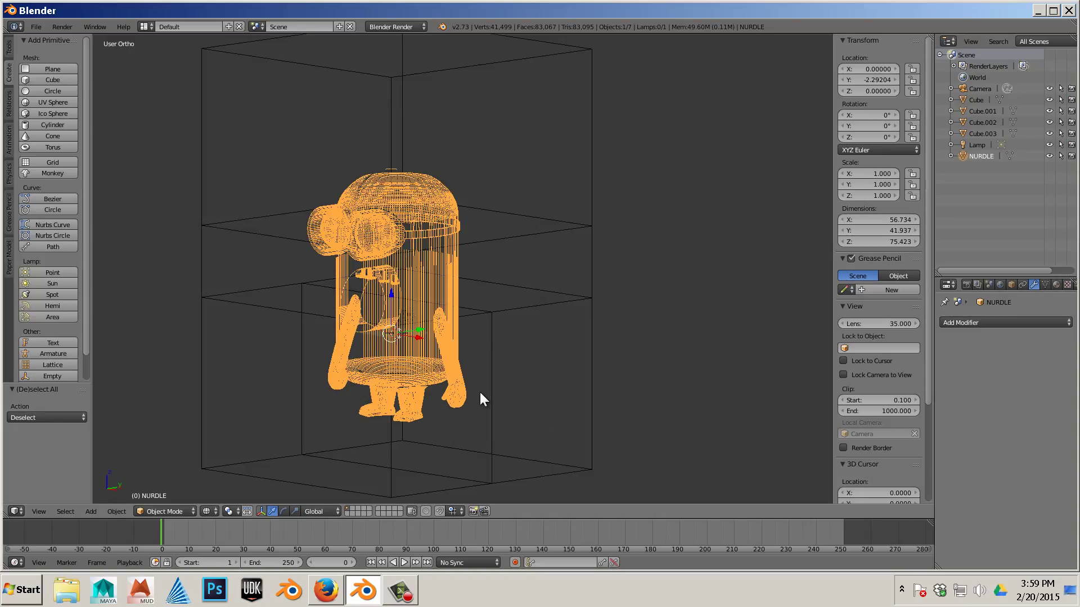